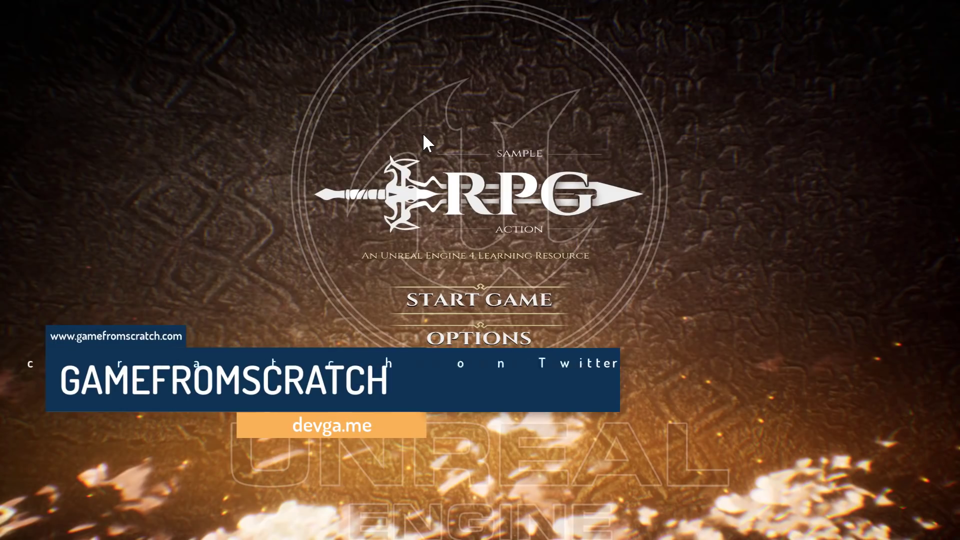
Switch to the browser and read the YouTube comment thread about the new Action RPG sample.
key(alt+Tab)
key(alt+Tab)
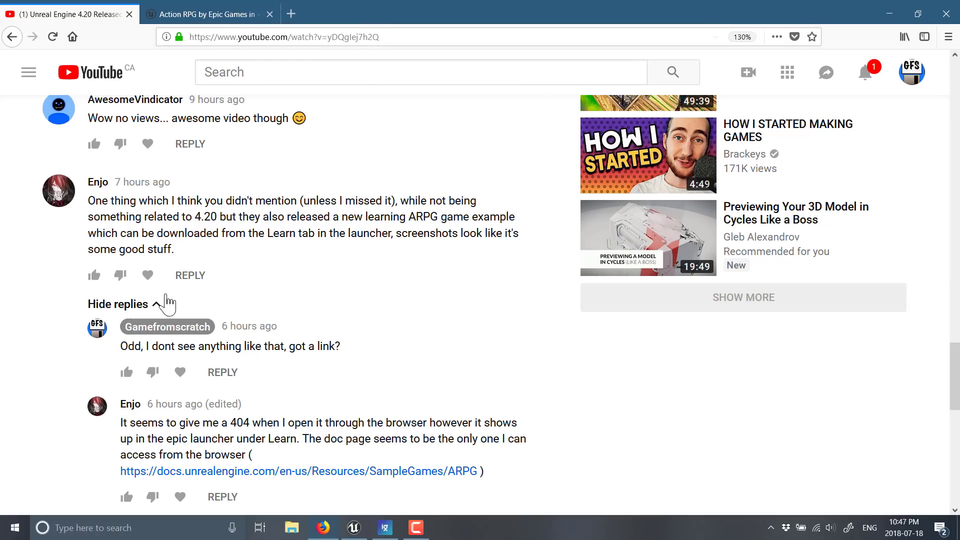
scroll(18, 375, down, 3)
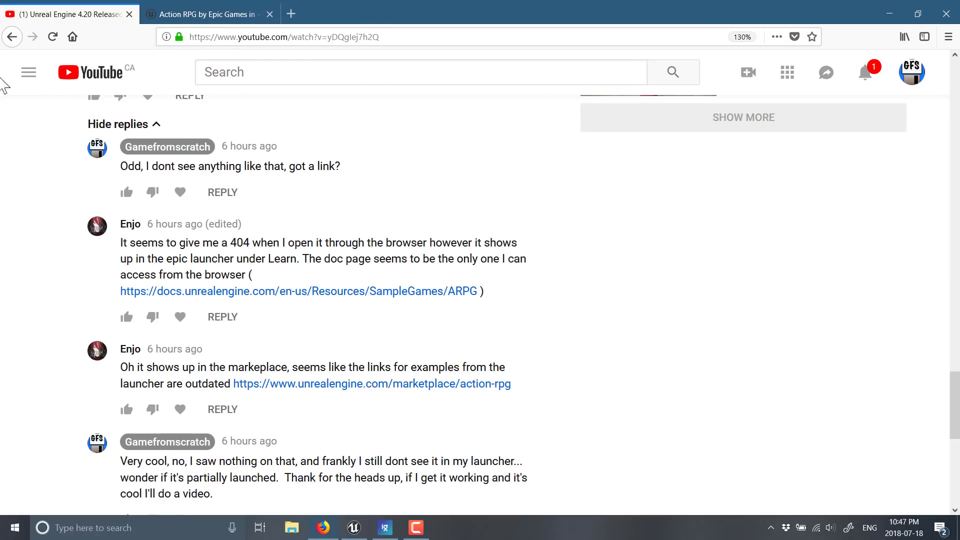
Bring up the Action RPG marketplace page and read through its description and topics covered.
click(202, 19)
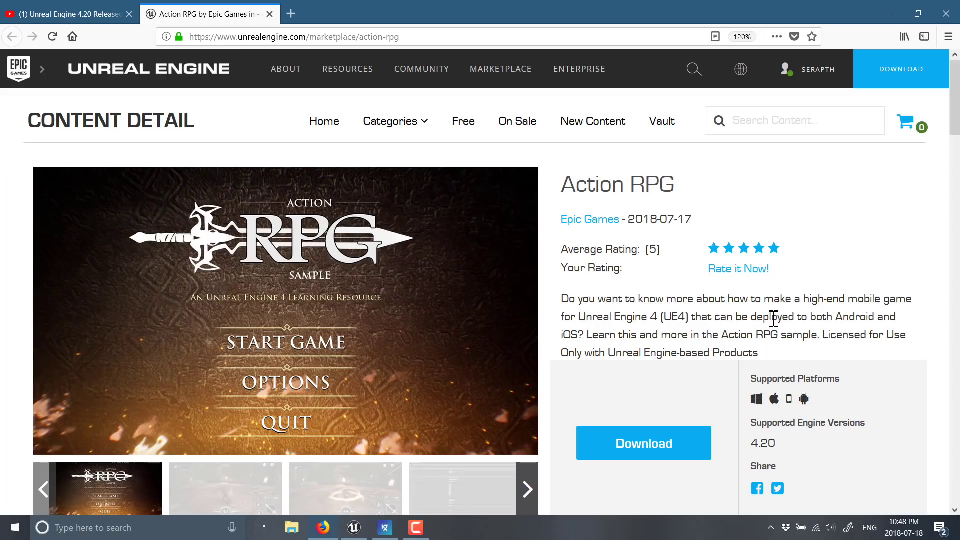
scroll(939, 452, down, 7)
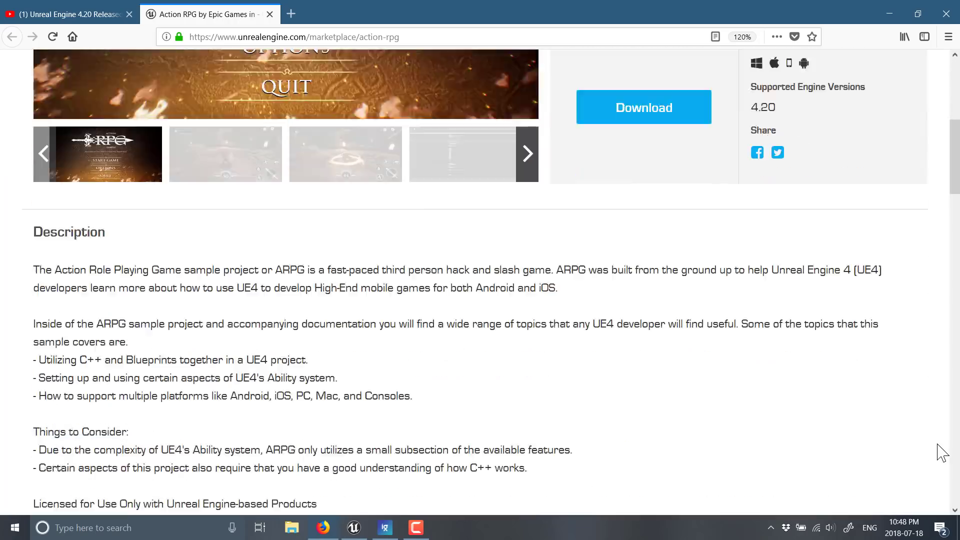
scroll(620, 295, down, 2)
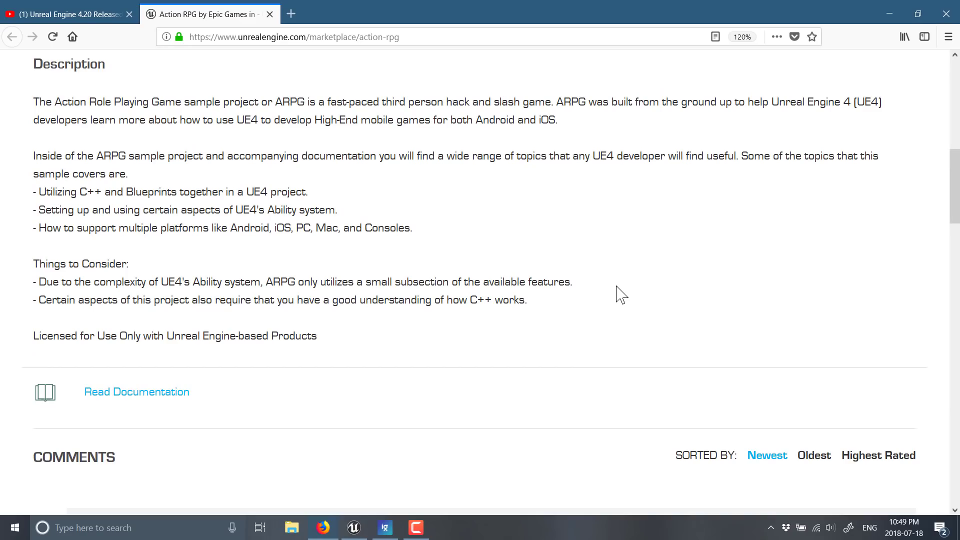
scroll(620, 293, up, 10)
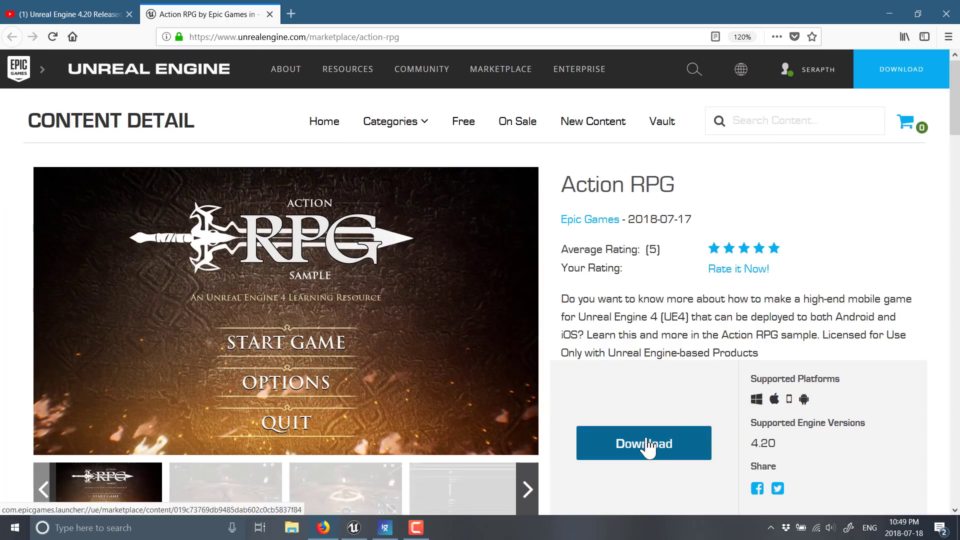
Switch to the Unreal Editor and look around the ActionRPG_P level in the perspective viewport.
click(359, 533)
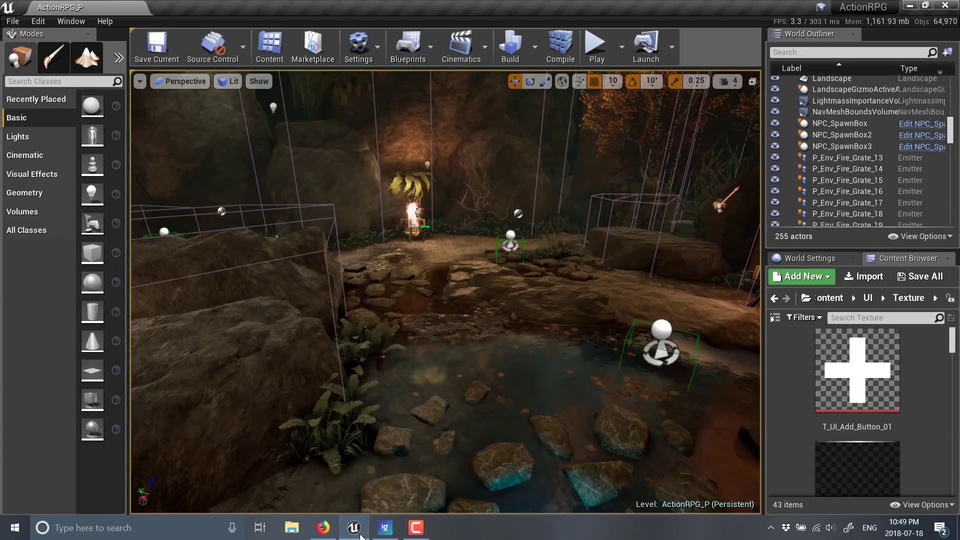
mouse_move(457, 392)
mouse_down()
mouse_move(444, 315)
mouse_move(407, 312)
mouse_move(433, 285)
mouse_move(430, 307)
mouse_move(390, 300)
mouse_move(385, 320)
mouse_move(400, 340)
mouse_move(461, 393)
mouse_up()
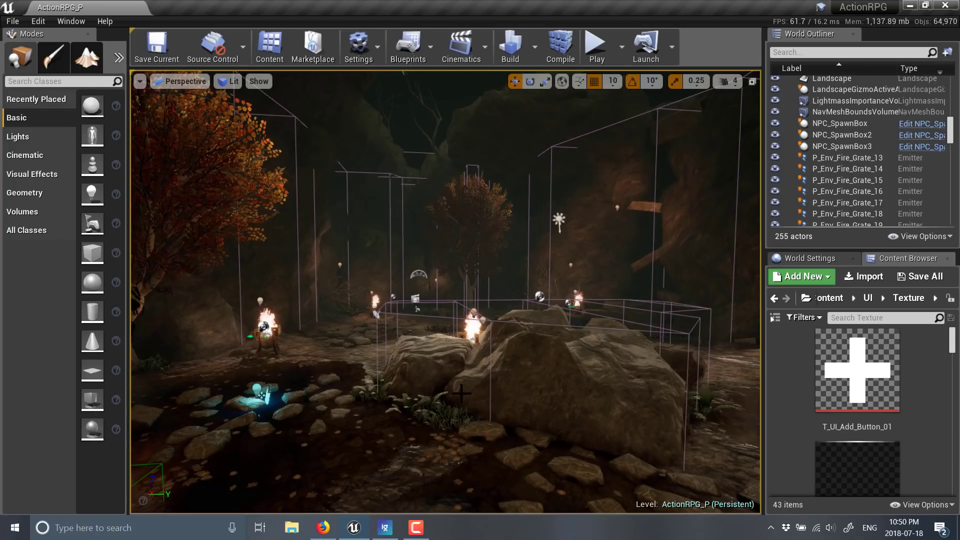
right_drag(461, 388, 485, 386)
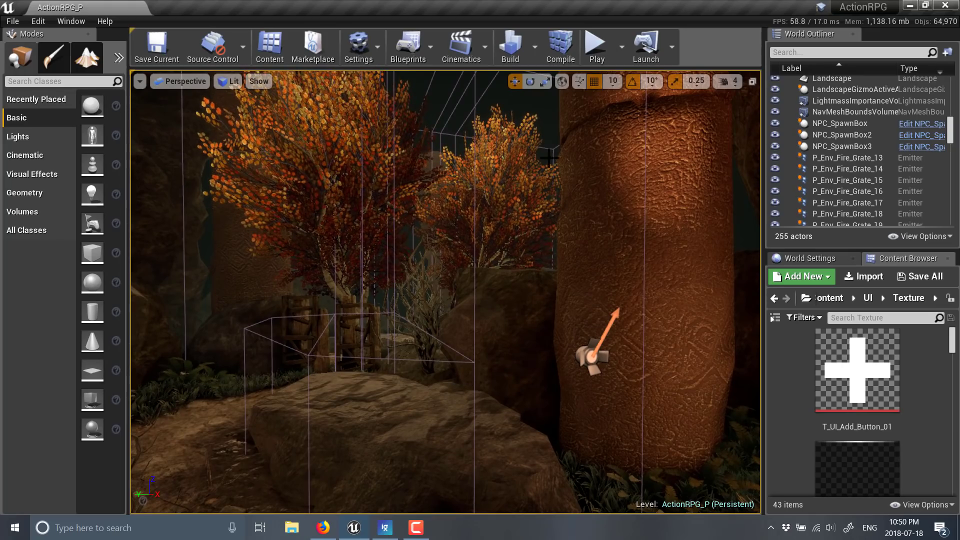
Play the level in the editor and add souls to the player's balance four times.
click(596, 49)
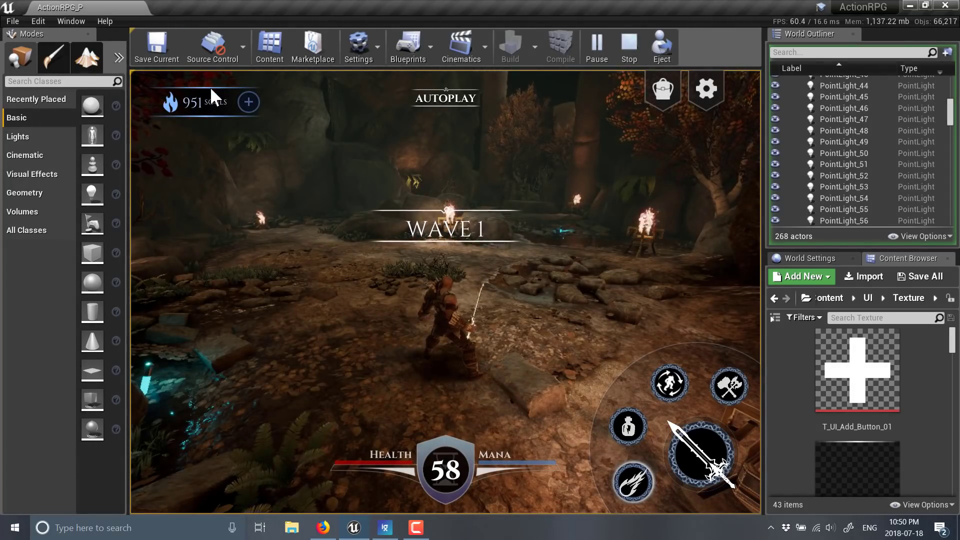
click(244, 98)
click(244, 98)
click(244, 98)
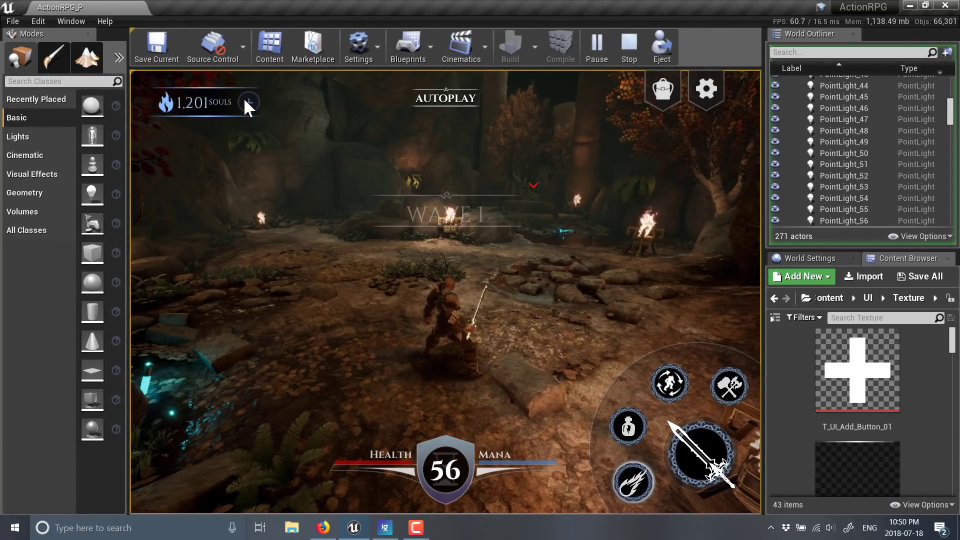
click(244, 97)
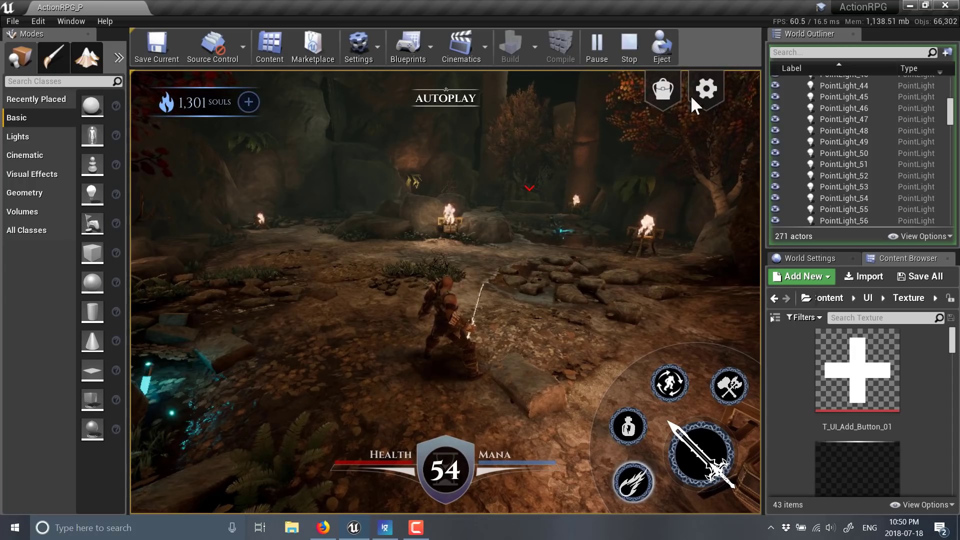
Open the in-game inventory, view the available skills, and equip the Molten Axe in the first weapon slot.
click(665, 88)
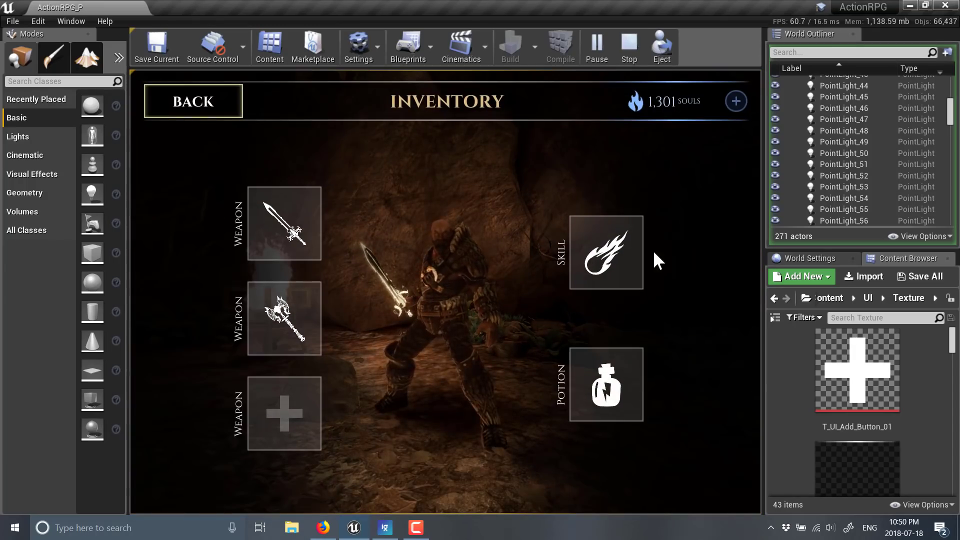
click(575, 245)
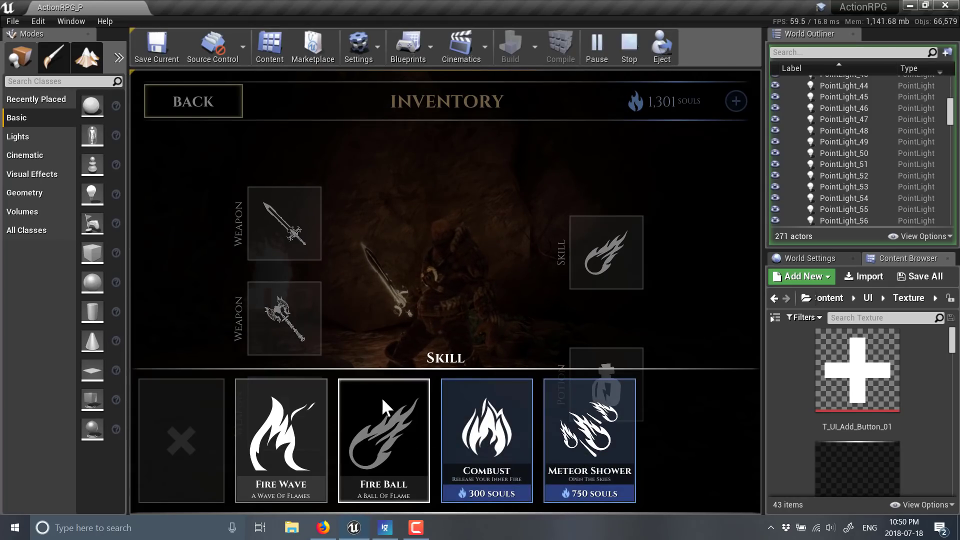
click(313, 234)
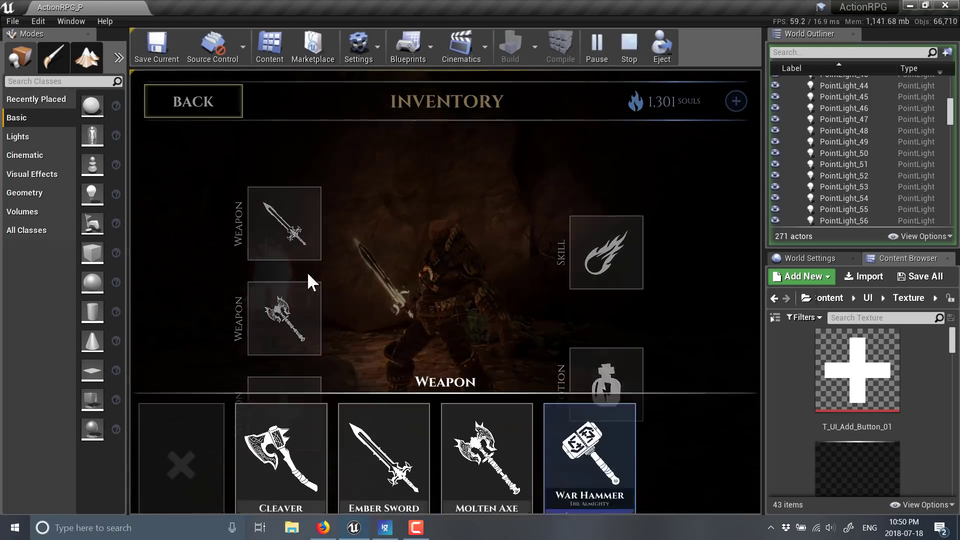
click(493, 416)
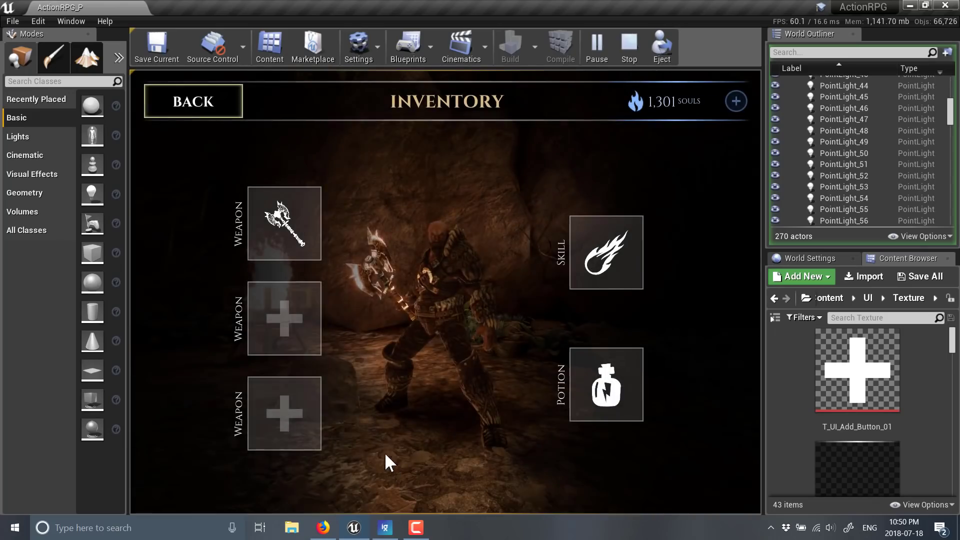
Equip the Molten Axe in the second weapon slot and the Ember Sword in the third, and return to the game.
click(293, 348)
click(450, 390)
click(293, 415)
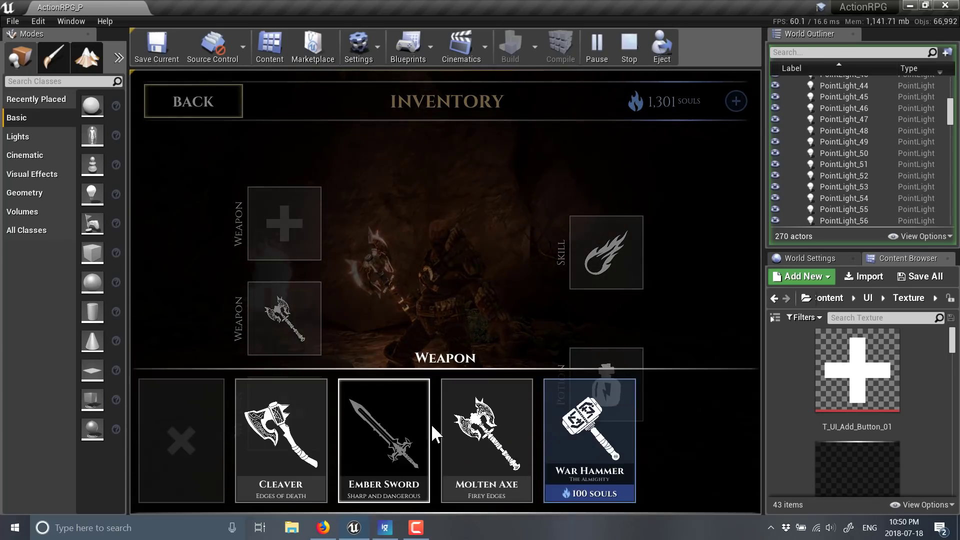
click(388, 433)
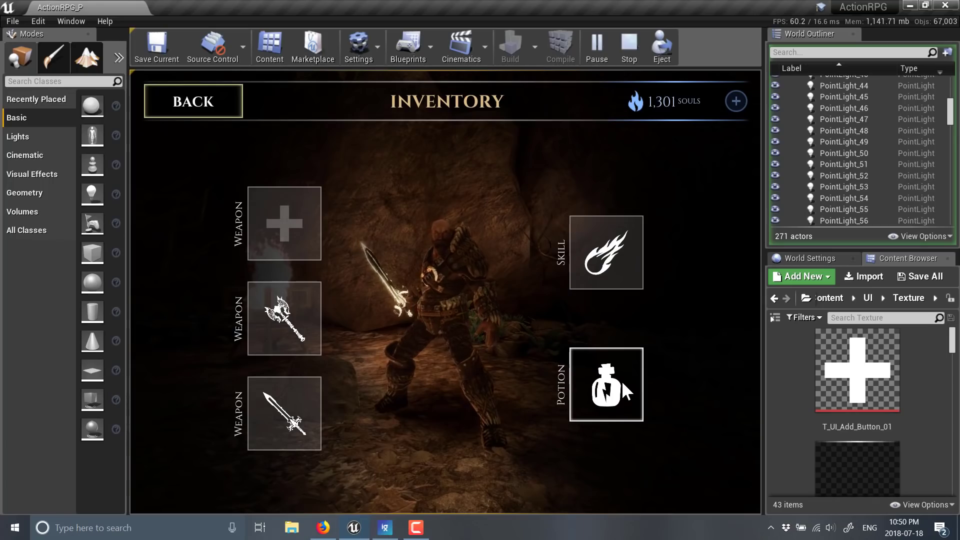
click(203, 103)
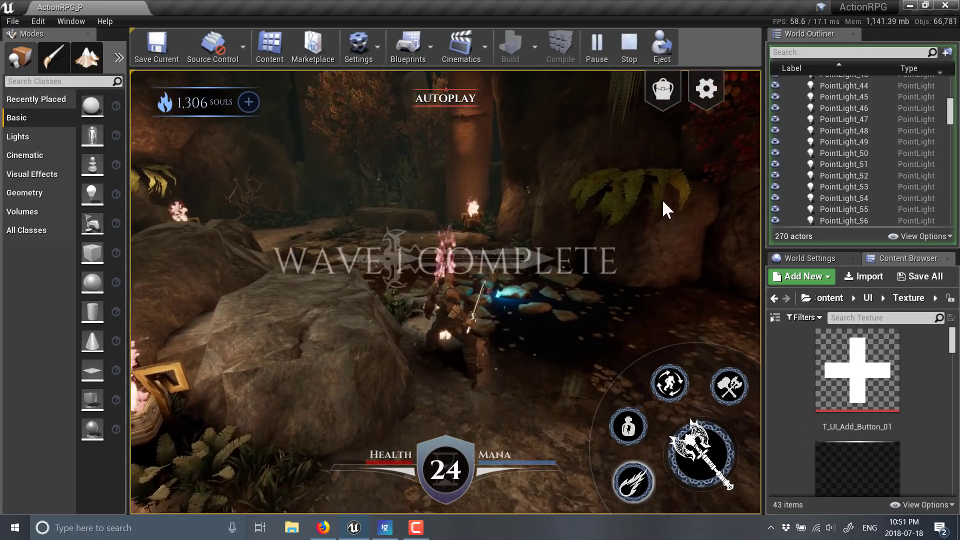
View the equipped weapons, skill and potion in the inventory again and return to the game.
click(664, 93)
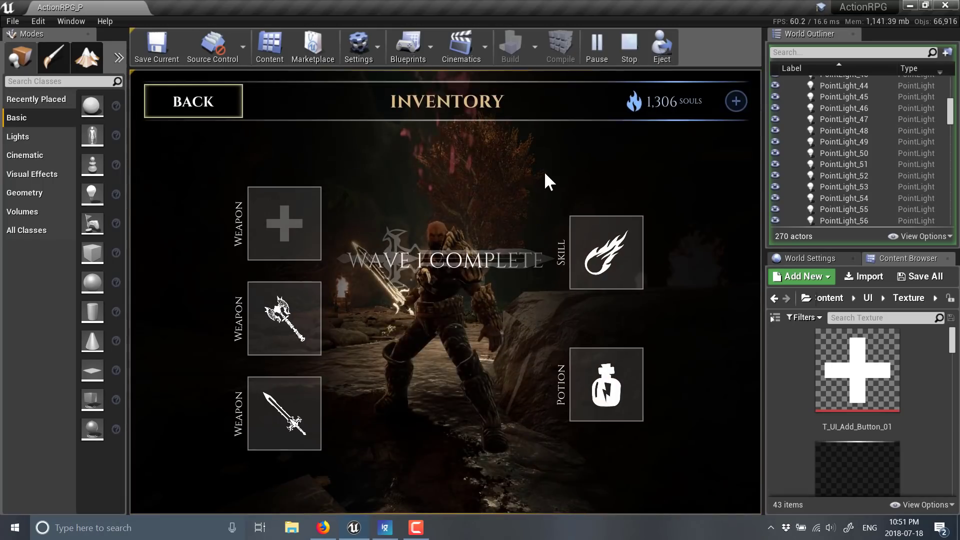
click(228, 91)
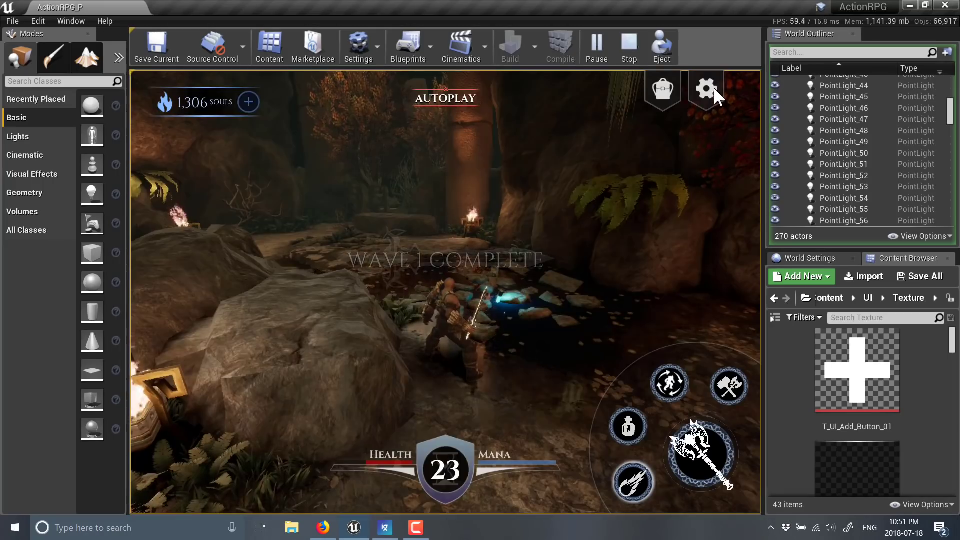
Pause the game, exit to its main menu, and end the play session in the editor.
click(713, 86)
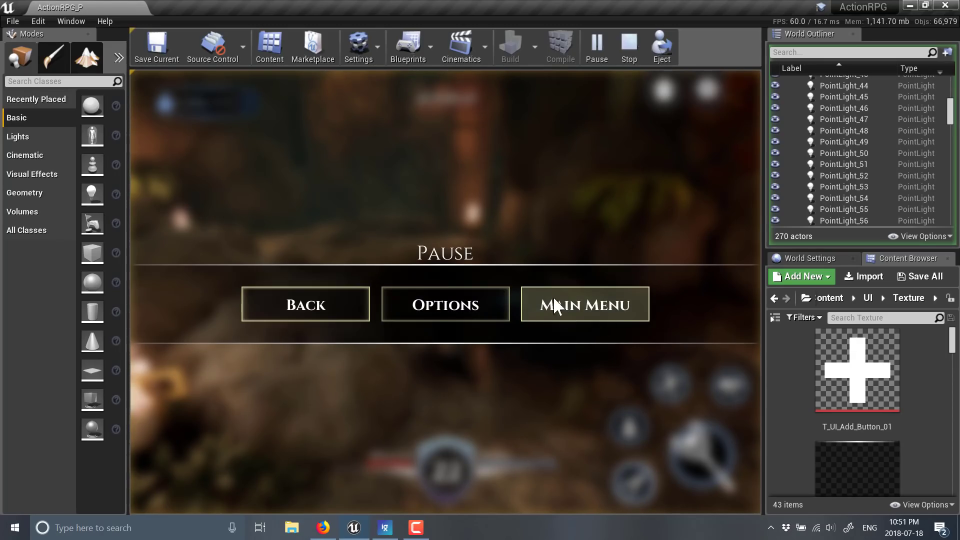
click(598, 304)
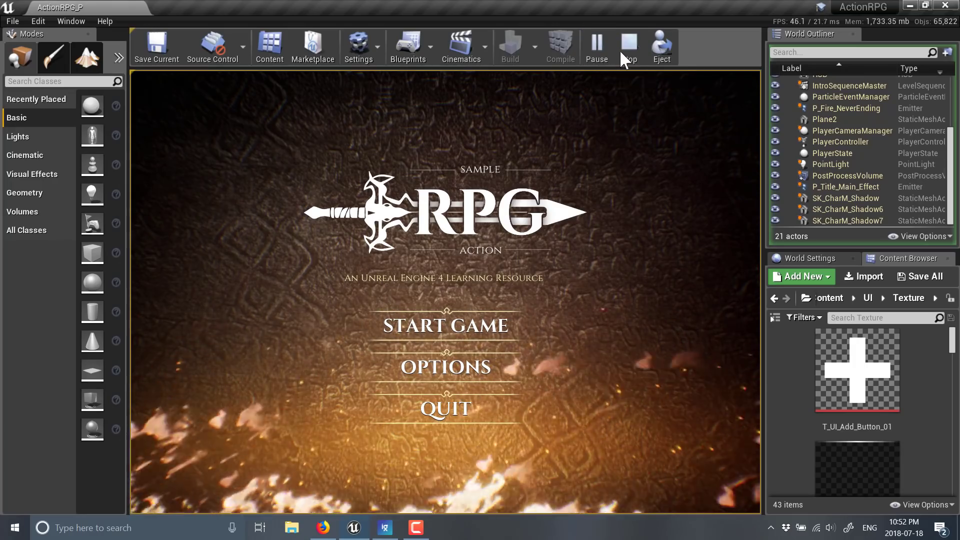
click(629, 49)
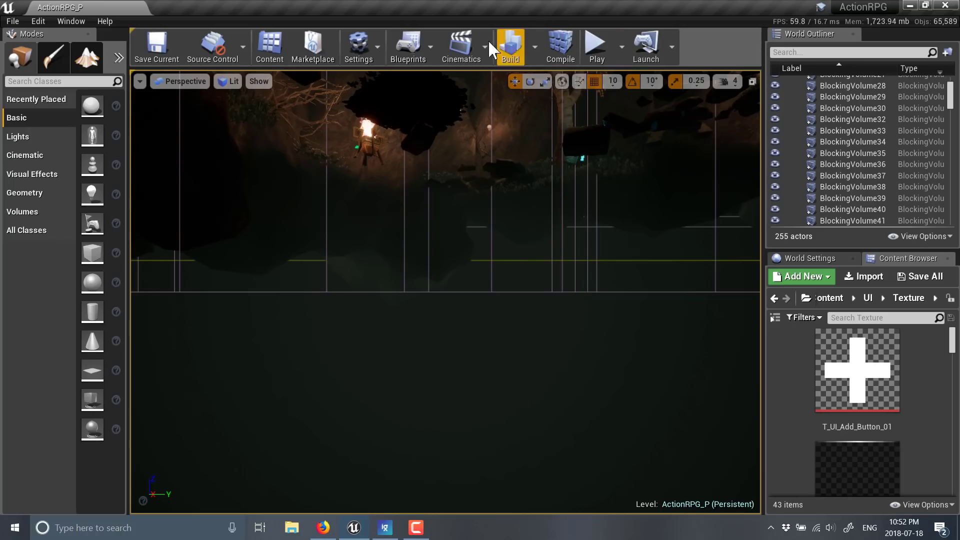
Open the BP_PlayerCharacter pawn blueprint of the project's game mode for editing.
click(433, 47)
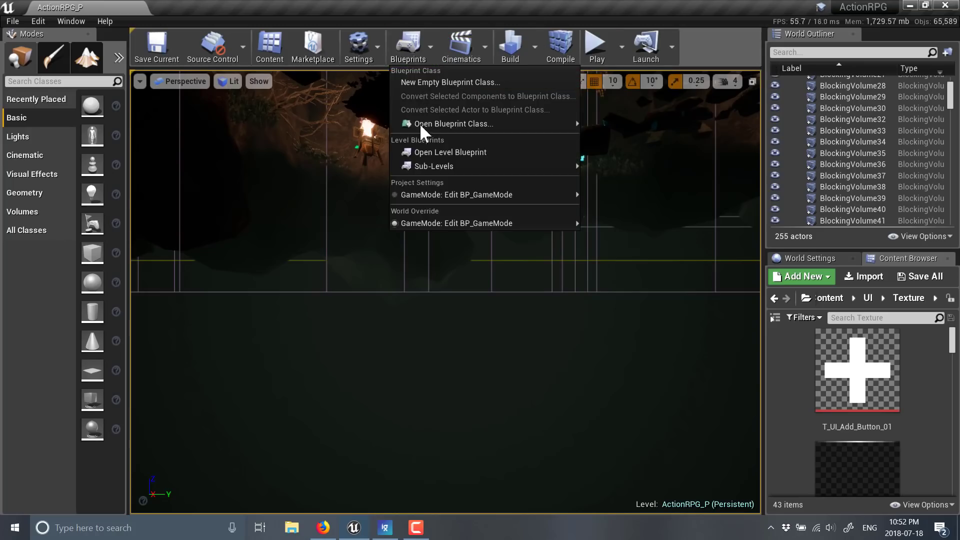
mouse_move(438, 200)
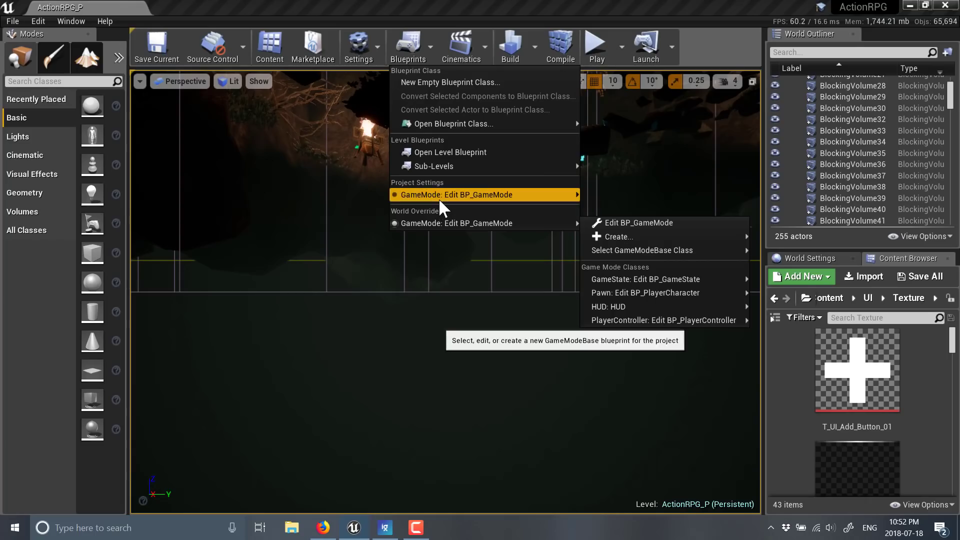
mouse_move(625, 267)
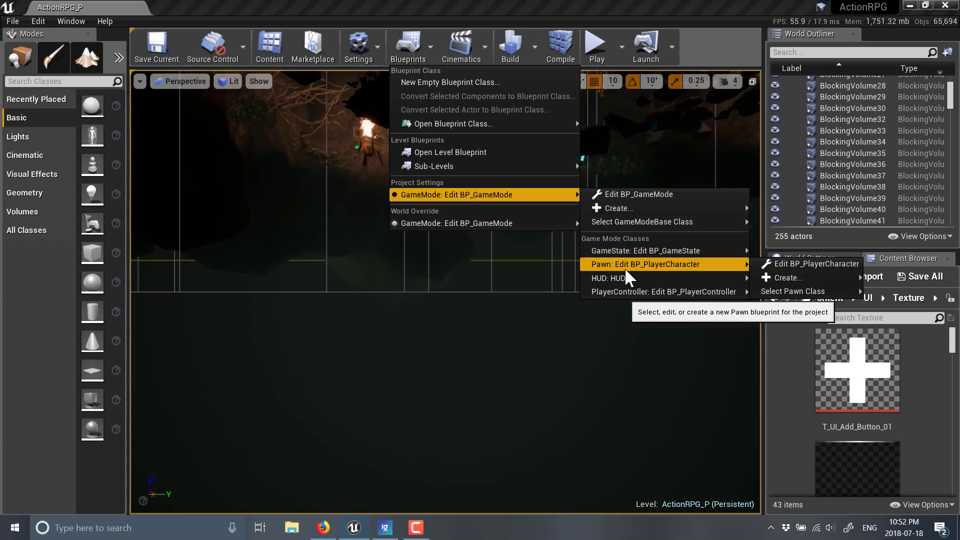
click(799, 265)
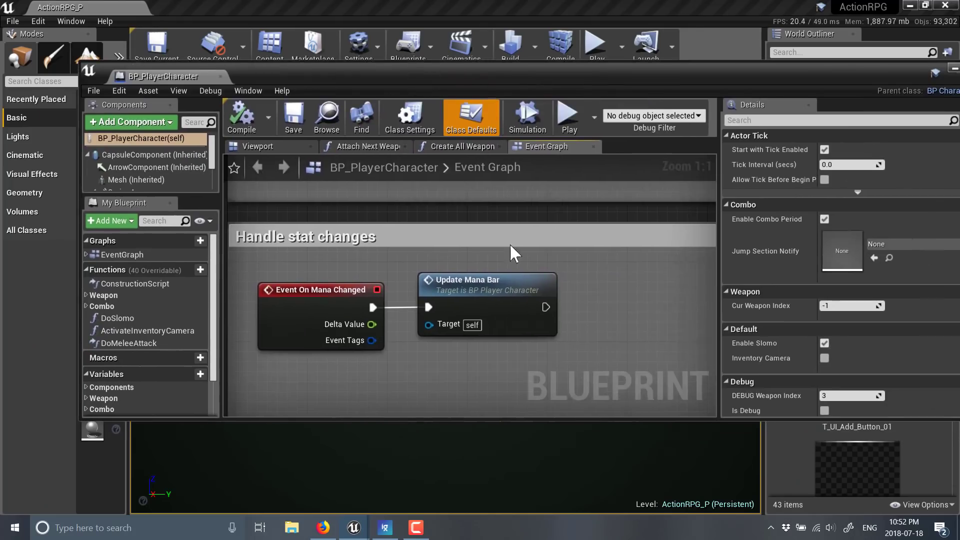
Examine the commented node groups across the BP_PlayerCharacter event graph.
scroll(567, 317, down, 8)
scroll(568, 317, down, 3)
double_click(580, 374)
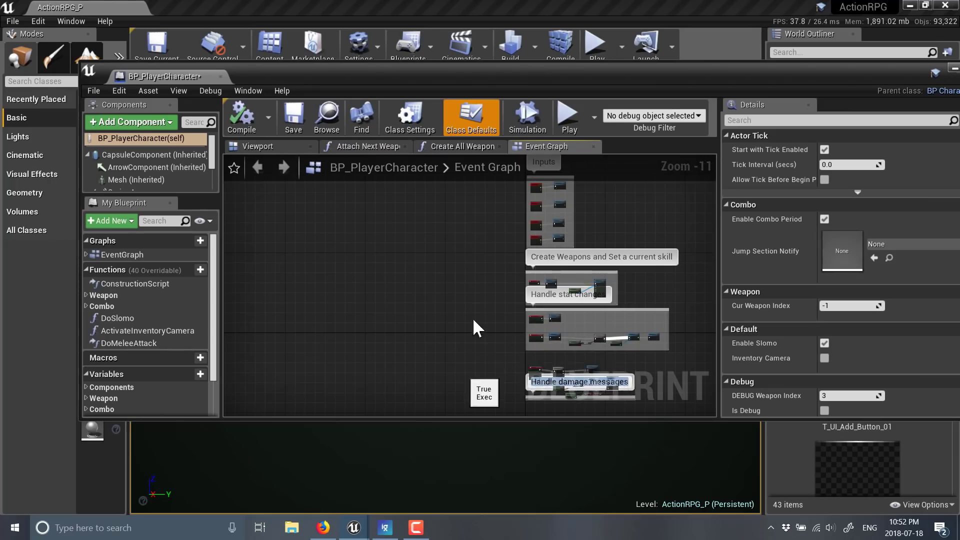
mouse_move(489, 262)
right_down()
mouse_move(350, 225)
mouse_move(525, 338)
mouse_move(541, 388)
mouse_move(376, 277)
mouse_move(568, 343)
mouse_move(536, 307)
mouse_move(616, 341)
mouse_move(571, 311)
right_up()
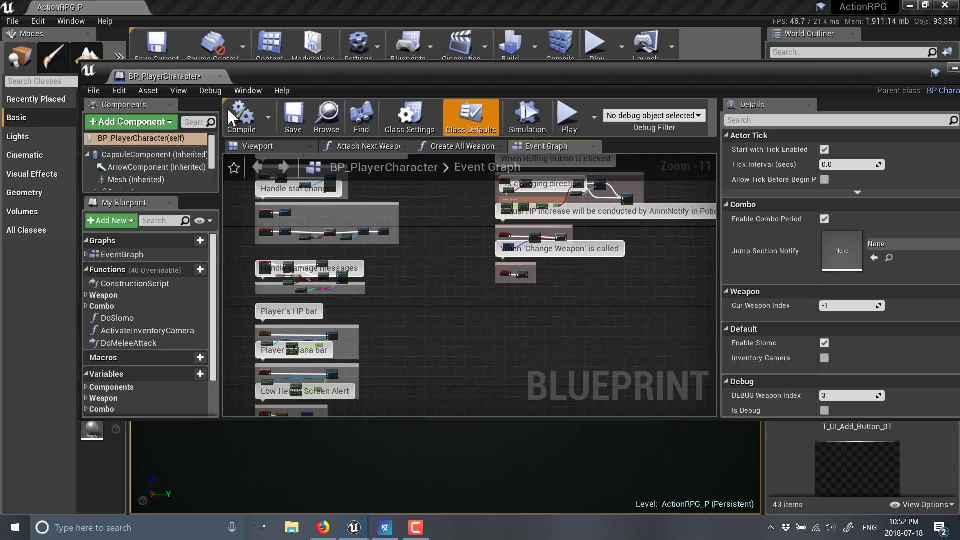
Open the project's C++ code in Visual Studio Code and display ActionRPGLoadingScreen.h from the loading screen module's Public source folder.
click(17, 24)
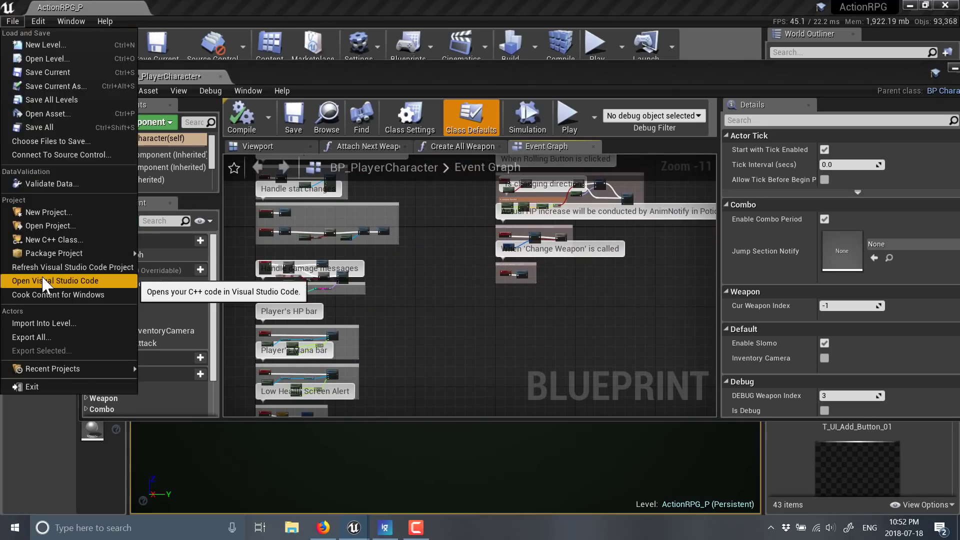
click(58, 282)
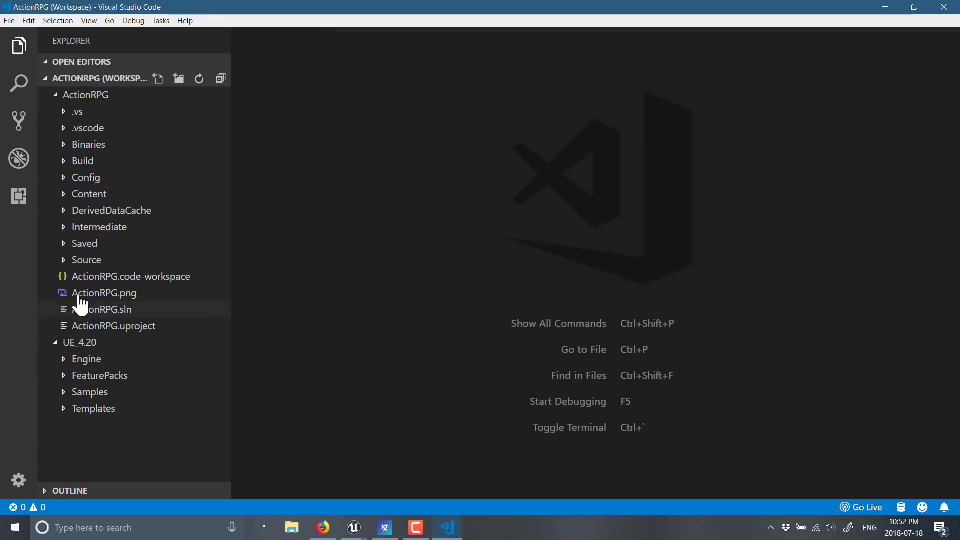
click(67, 261)
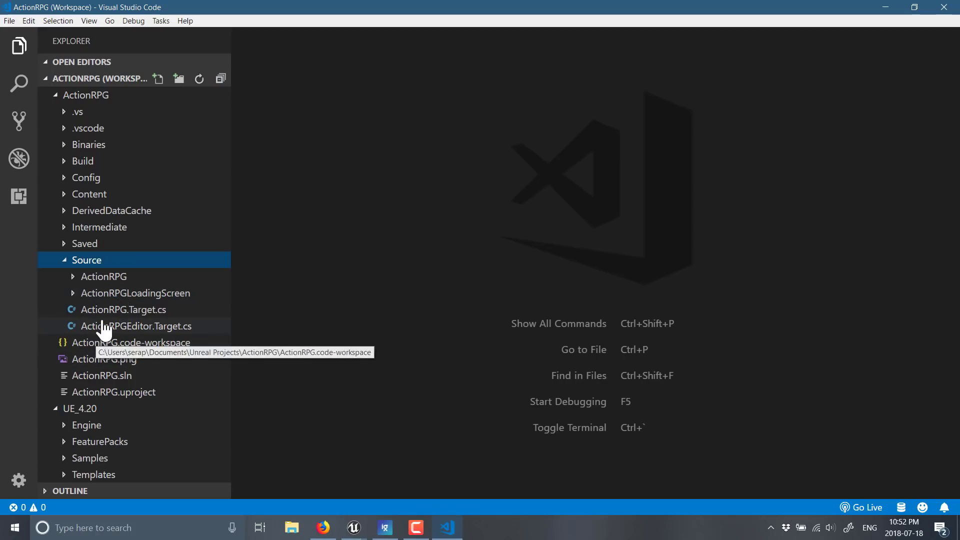
click(75, 295)
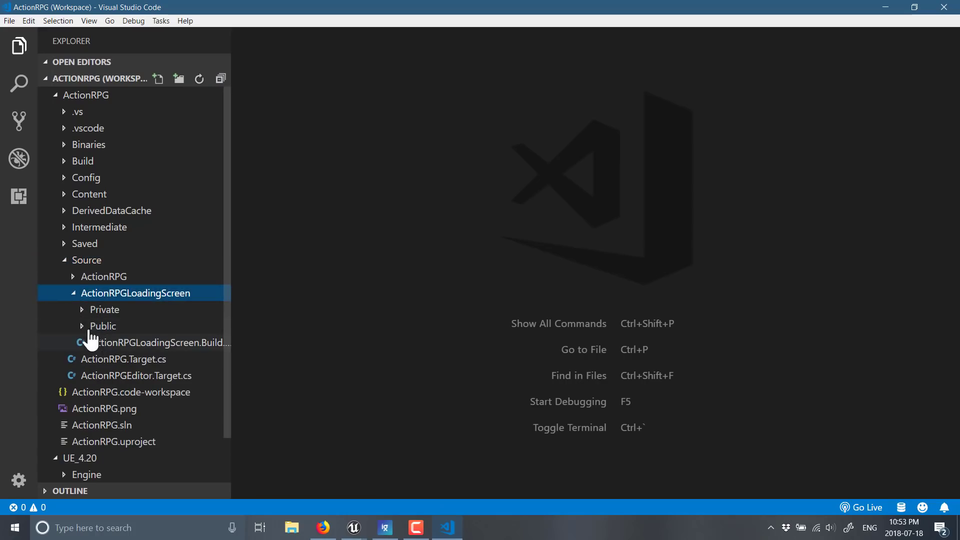
click(90, 328)
click(145, 345)
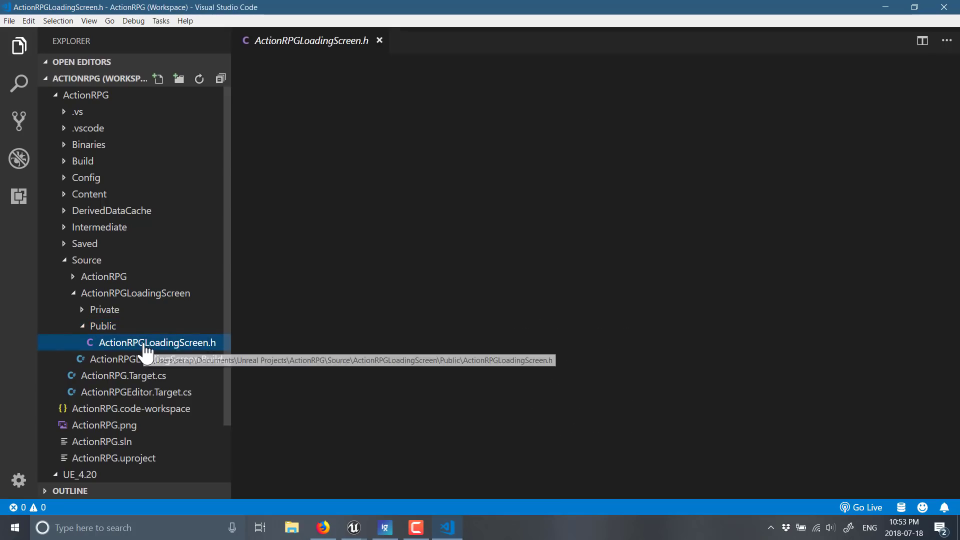
Expand the ActionRPG module's Public folder under Source and look through its C++ header files.
scroll(170, 390, down, 3)
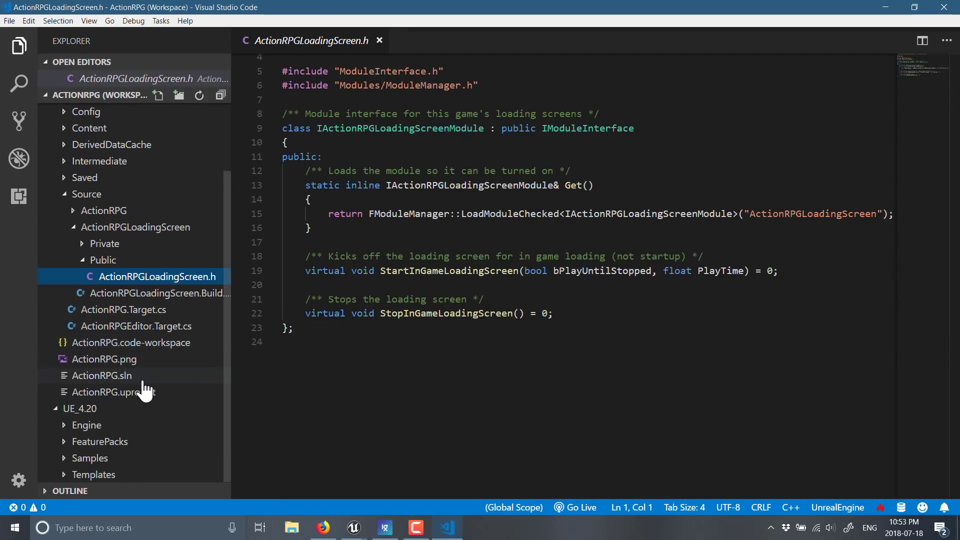
scroll(143, 390, up, 2)
scroll(124, 268, up, 1)
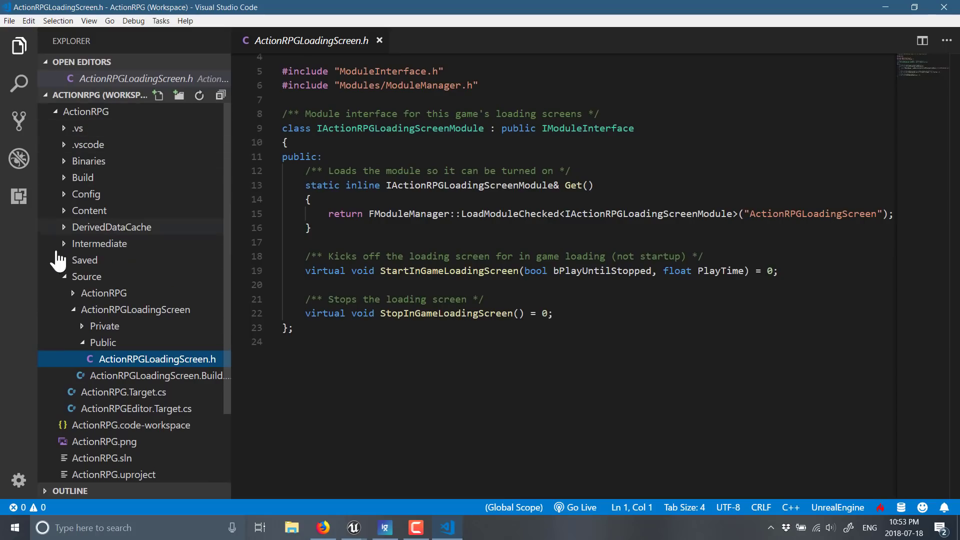
click(67, 278)
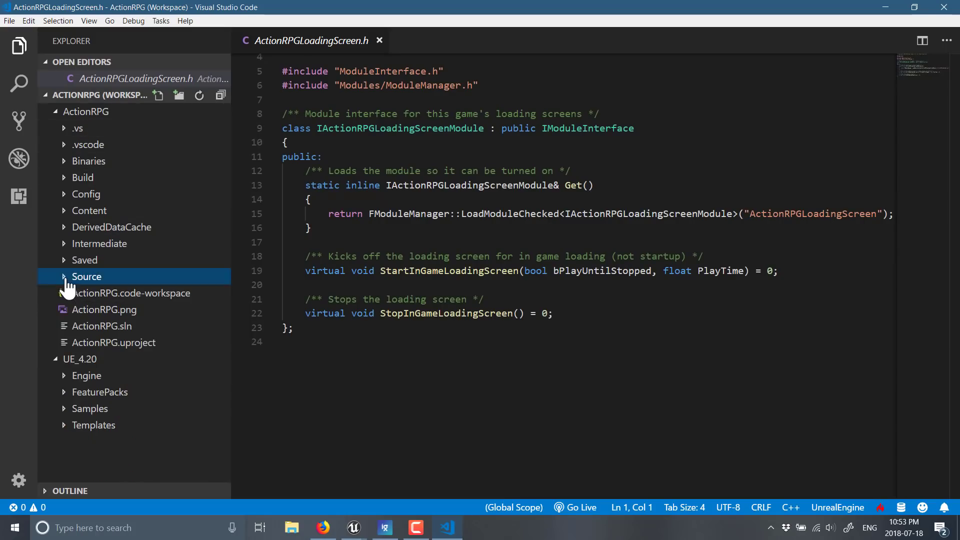
click(64, 280)
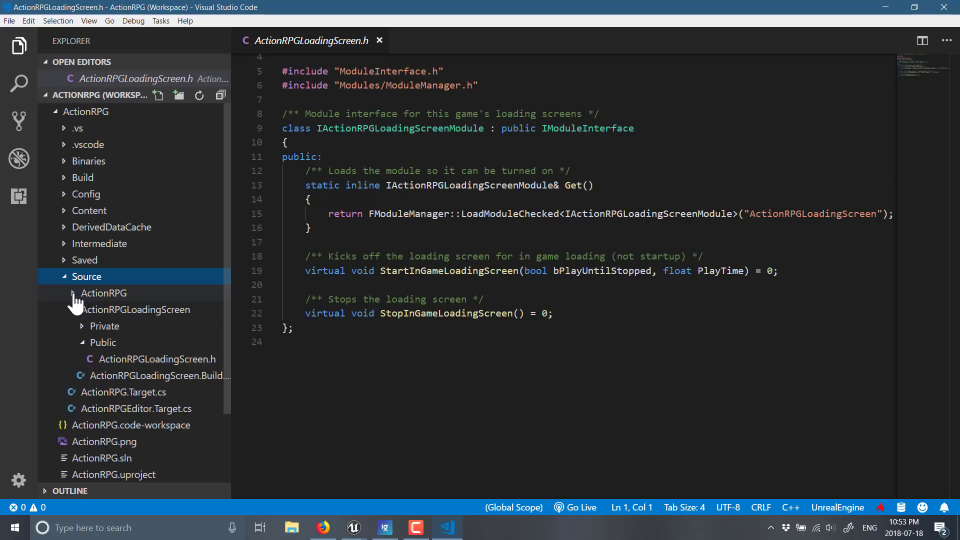
click(74, 295)
click(80, 328)
scroll(130, 363, down, 4)
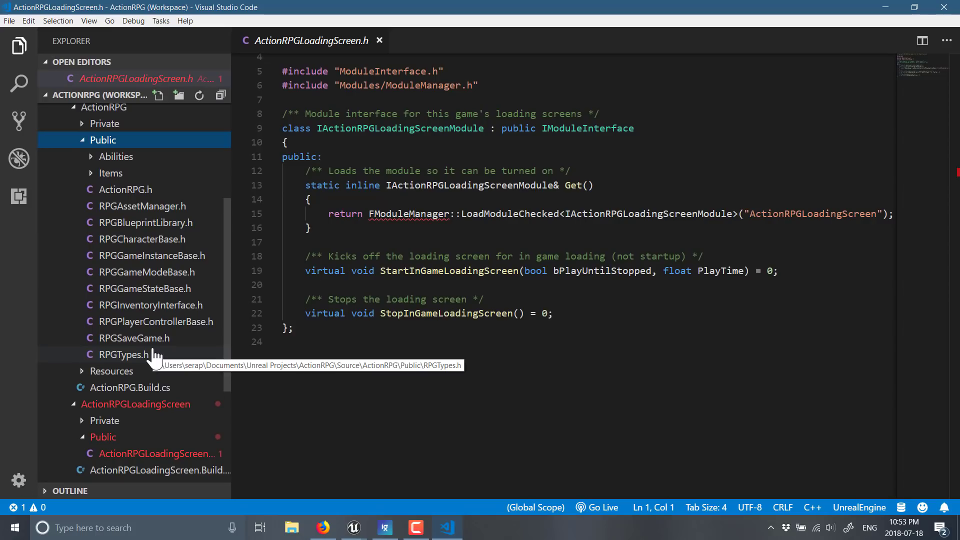
Switch back to the Unreal Editor and minimize the BP_PlayerCharacter blueprint window to reveal the level.
key(alt+Tab)
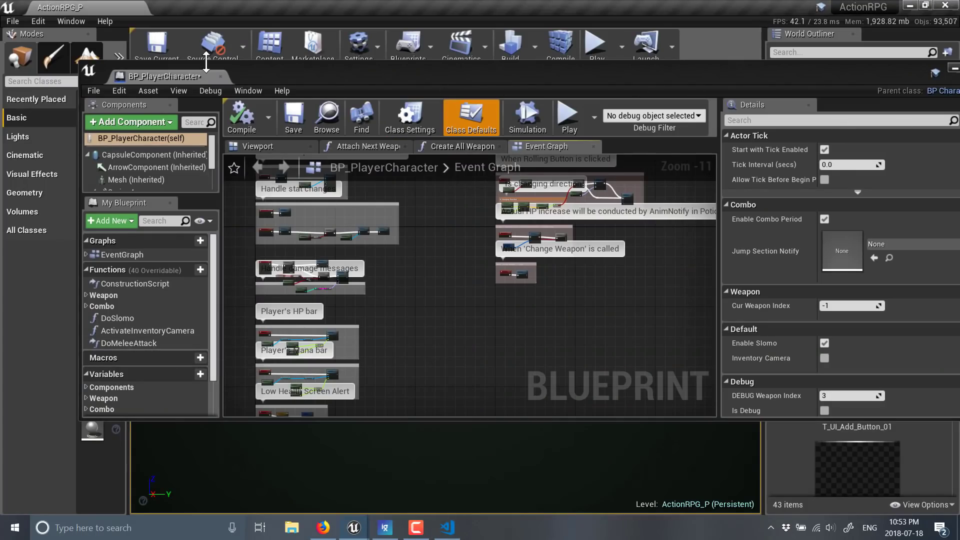
drag(309, 70, 665, 158)
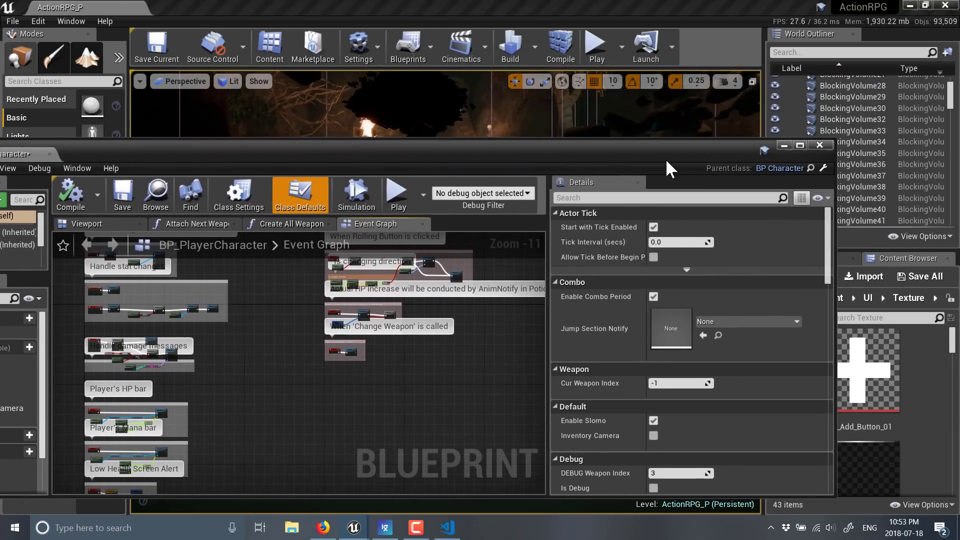
click(783, 145)
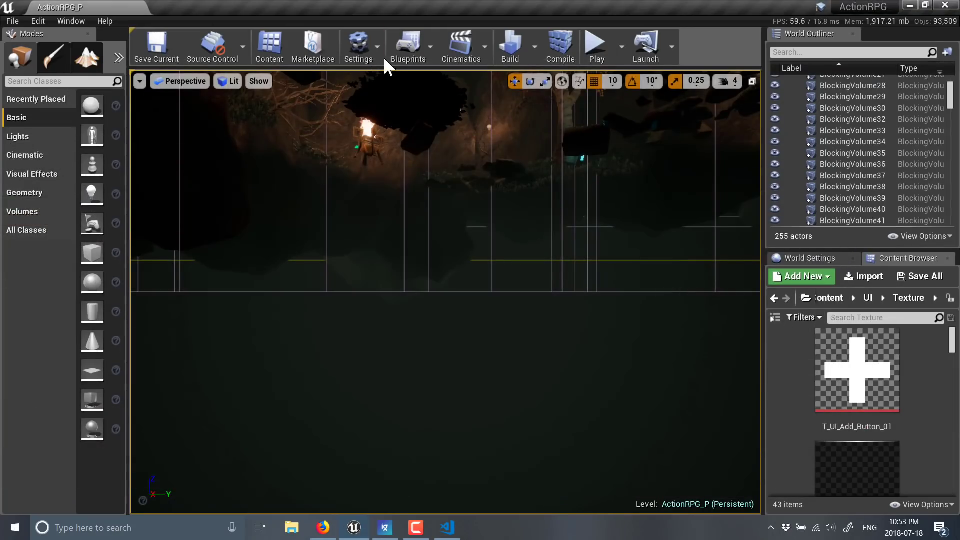
Browse the project's blueprint classes in the list of classes to open, and close the list without opening one.
click(430, 50)
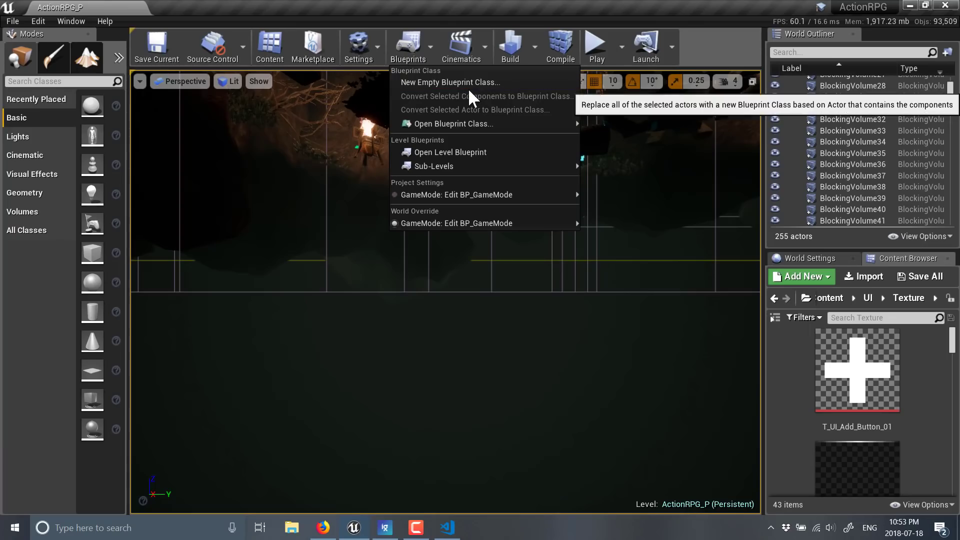
scroll(673, 220, down, 5)
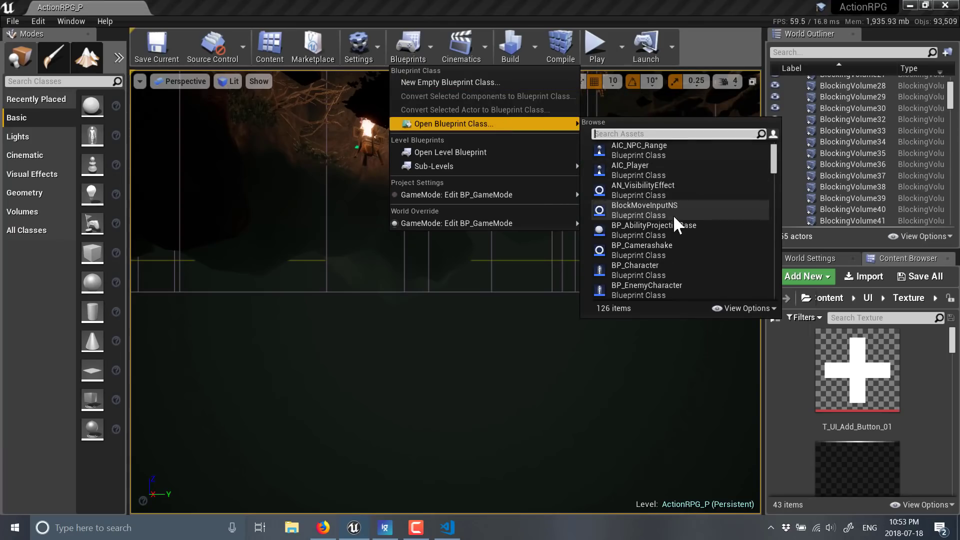
scroll(674, 220, down, 4)
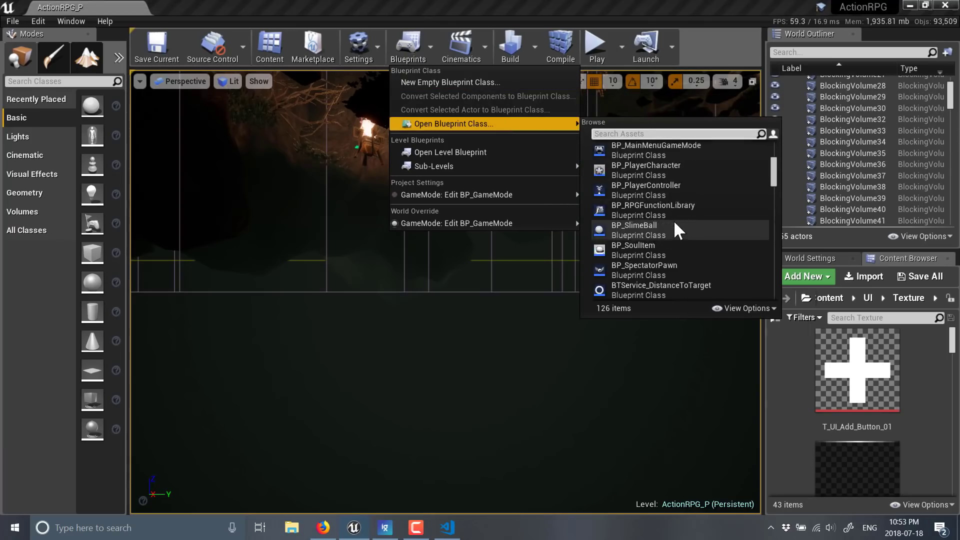
scroll(673, 220, down, 1)
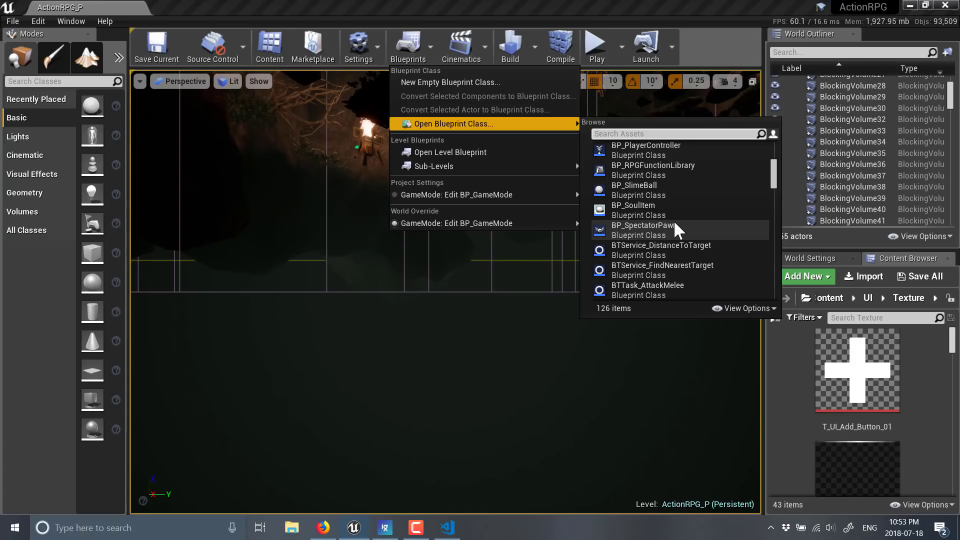
click(773, 401)
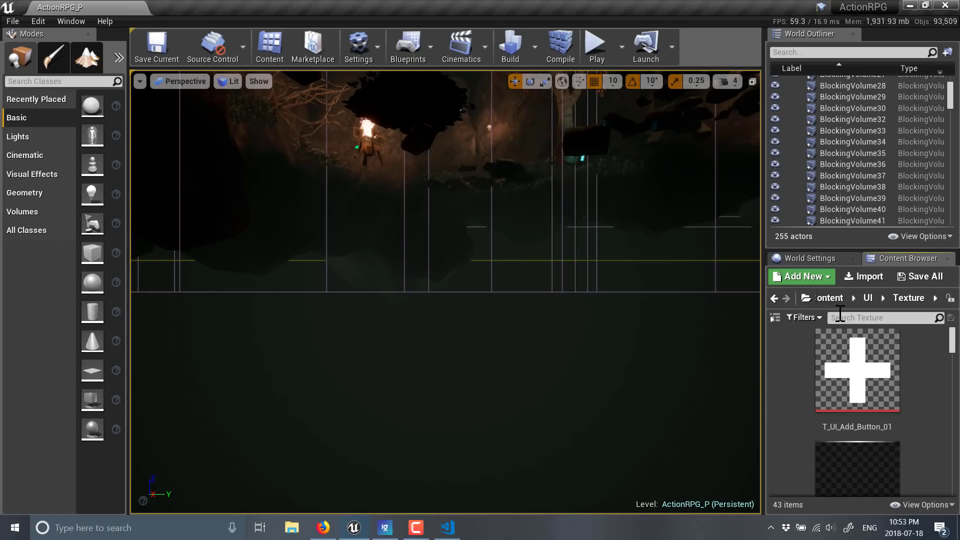
Go to the root Content folder, widen the Content Browser, inspect the Characters folder and return to Content.
click(832, 299)
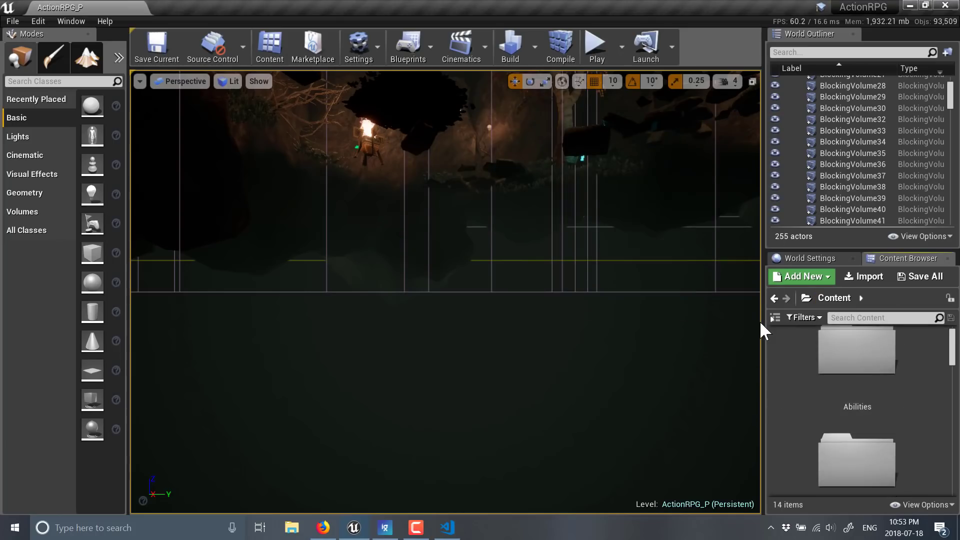
drag(761, 323, 572, 322)
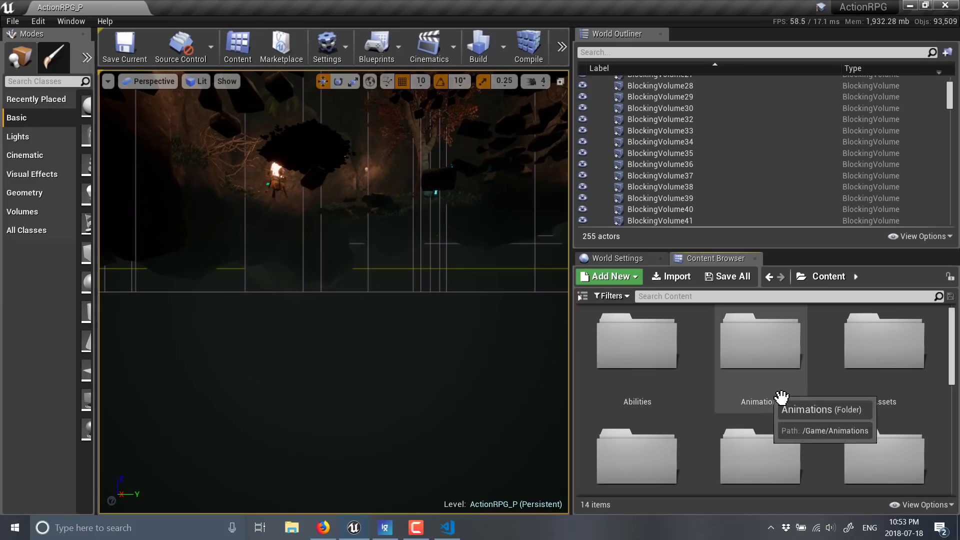
scroll(908, 403, down, 2)
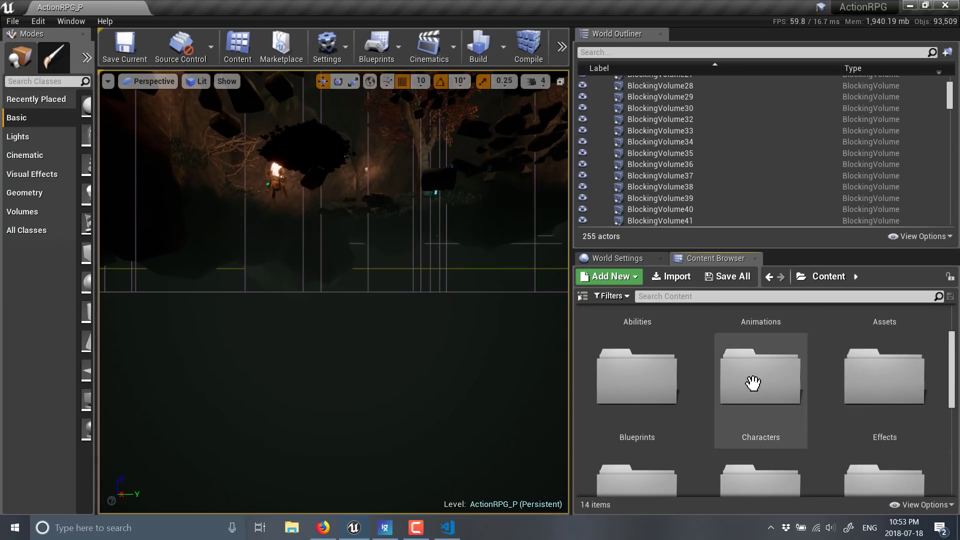
double_click(753, 382)
scroll(780, 425, up, 1)
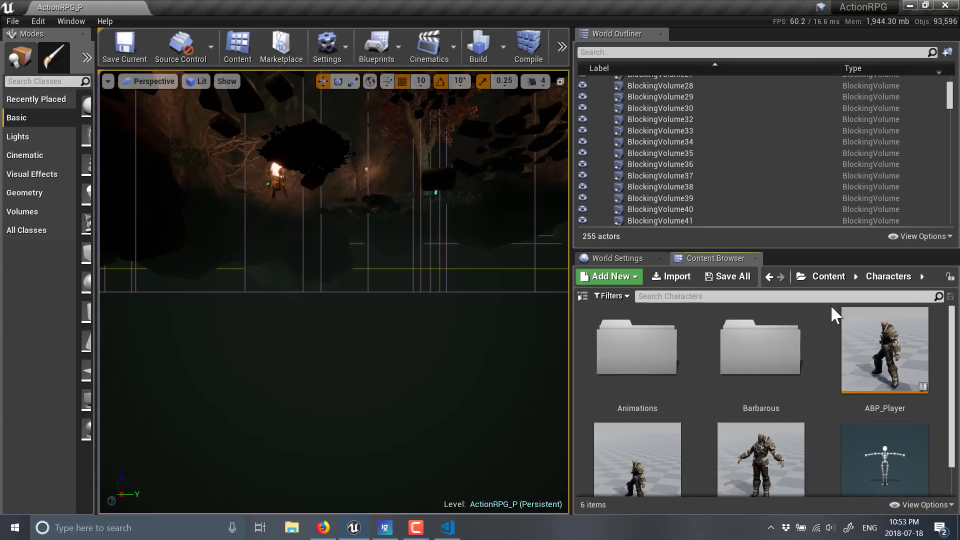
key(alt+Left)
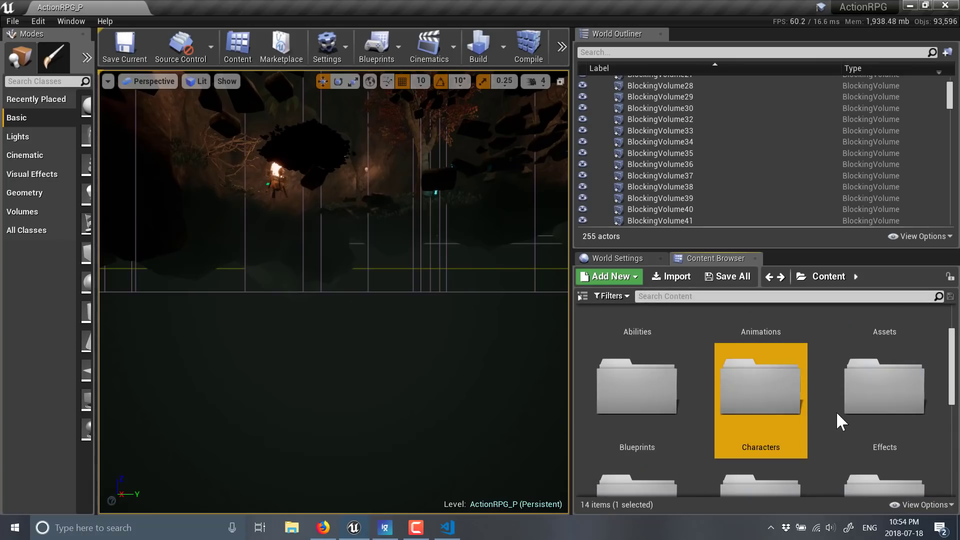
Look through the remaining Content folders and open Enemy_Great_Spider inside the Enemy folder.
scroll(836, 411, down, 5)
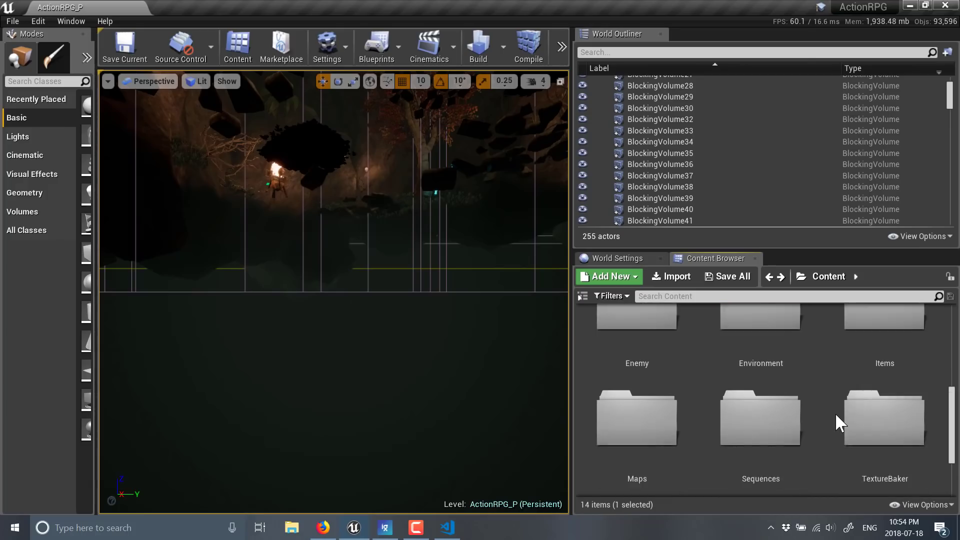
scroll(836, 415, down, 1)
scroll(840, 422, up, 3)
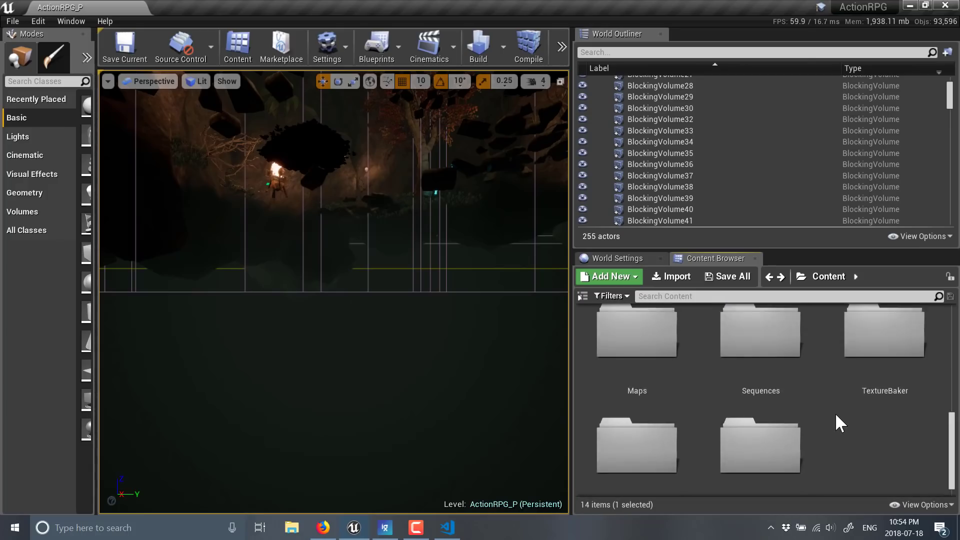
click(635, 349)
double_click(635, 349)
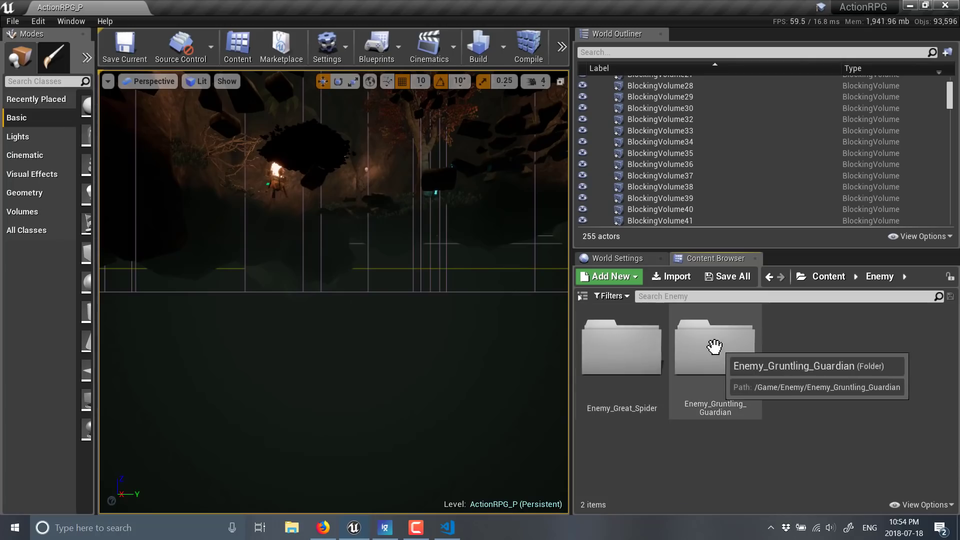
double_click(635, 345)
scroll(851, 397, down, 2)
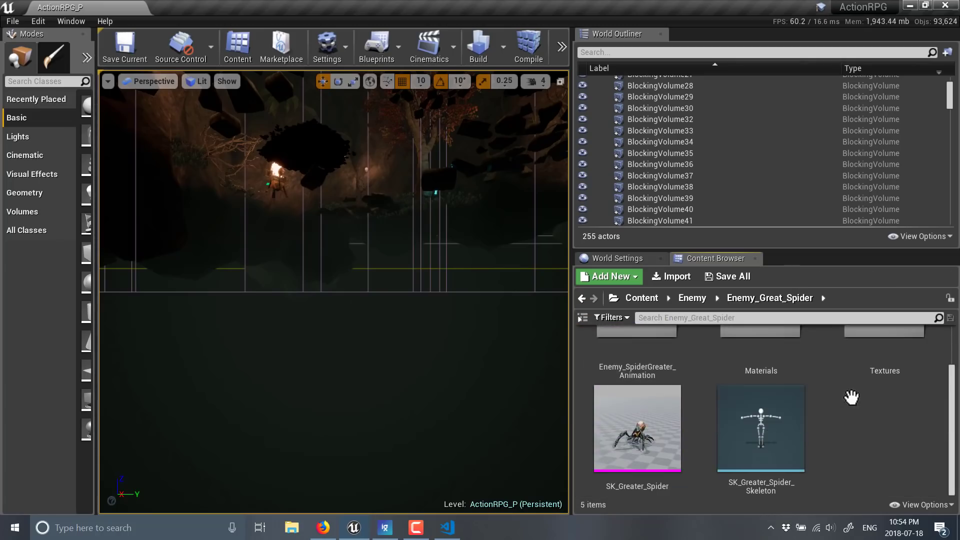
Open the SK_Greater_Spider skeletal mesh and examine the model close up from an angle.
double_click(636, 428)
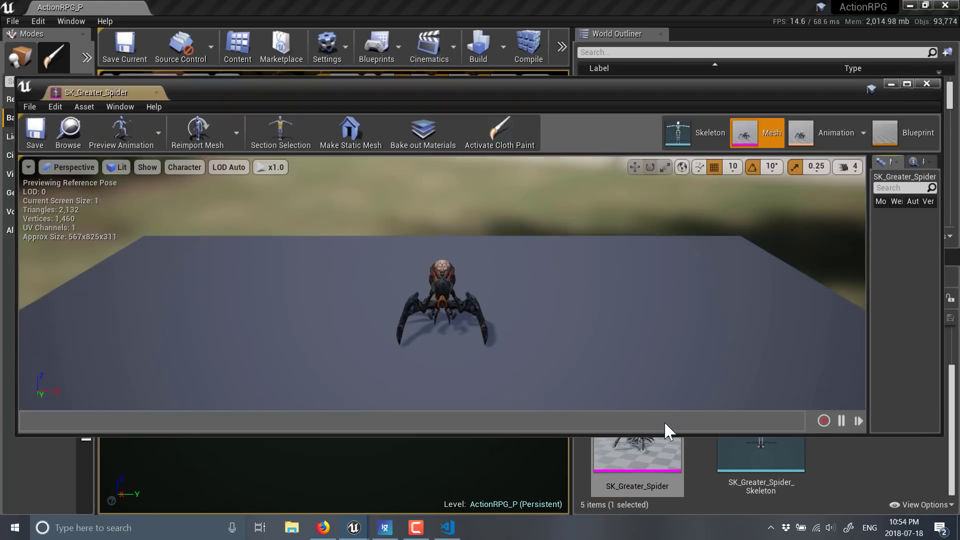
drag(510, 295, 620, 330)
scroll(565, 343, up, 6)
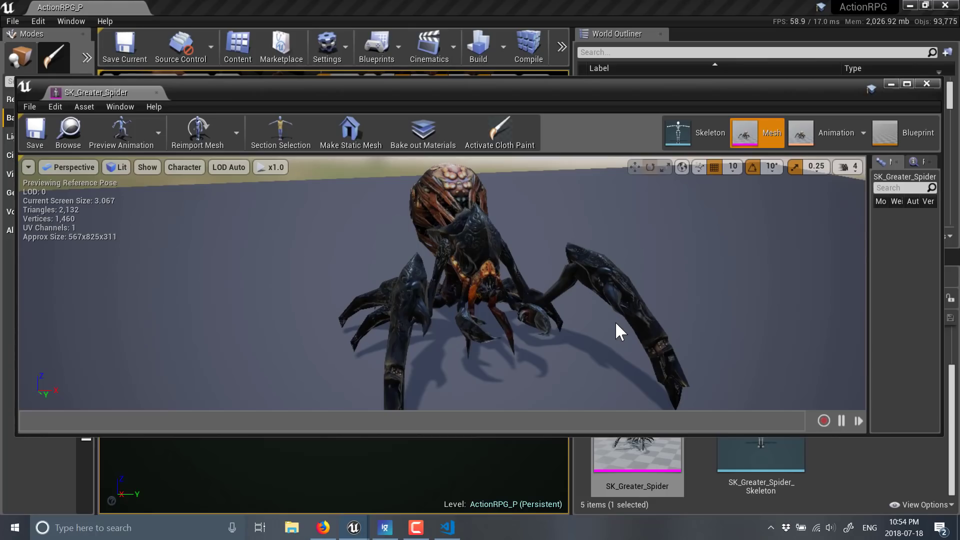
Switch to Firefox and display the YouTube comment replies linking to the Action RPG sample.
key(alt+Tab)
key(alt+Tab)
key(alt+Tab)
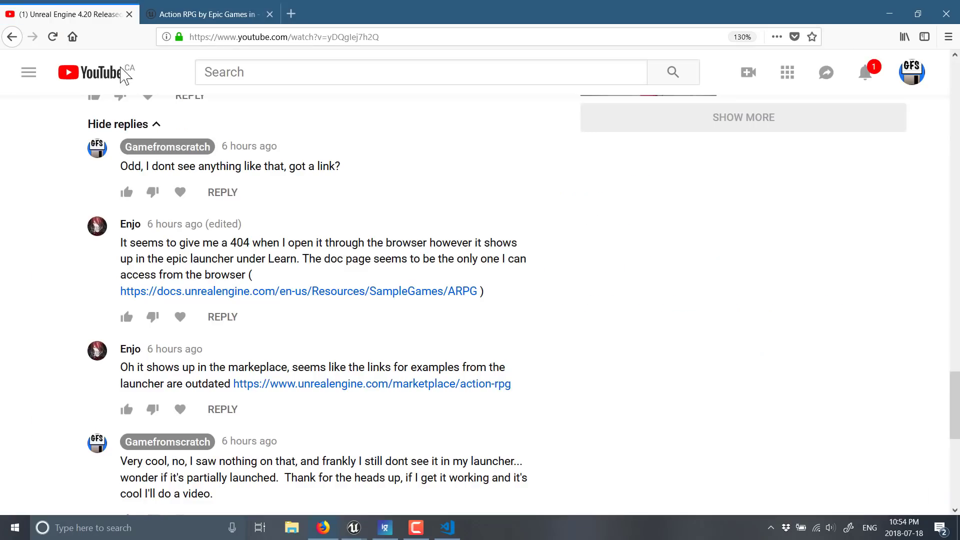
click(70, 14)
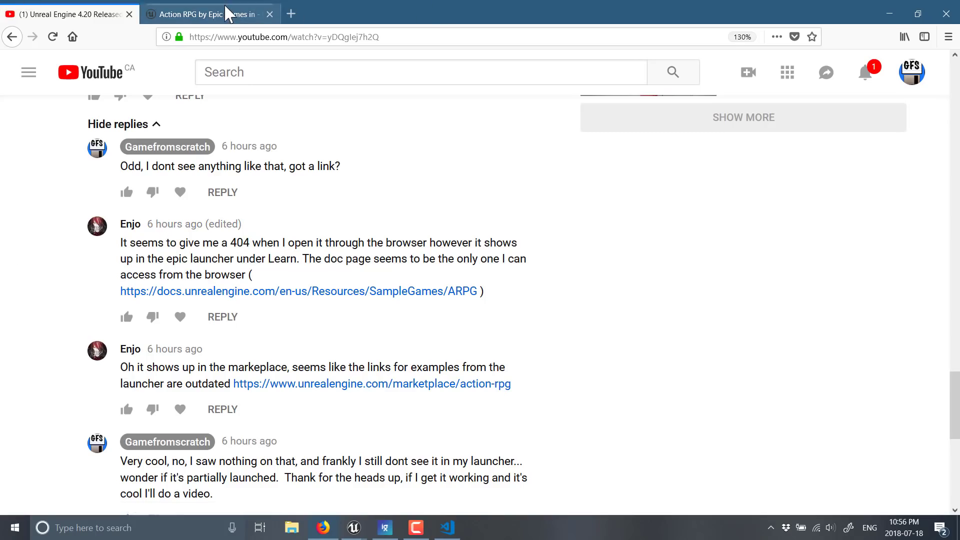
Show the Action RPG marketplace page and highlight 4.20 under Supported Engine Versions.
click(248, 13)
scroll(470, 335, down, 3)
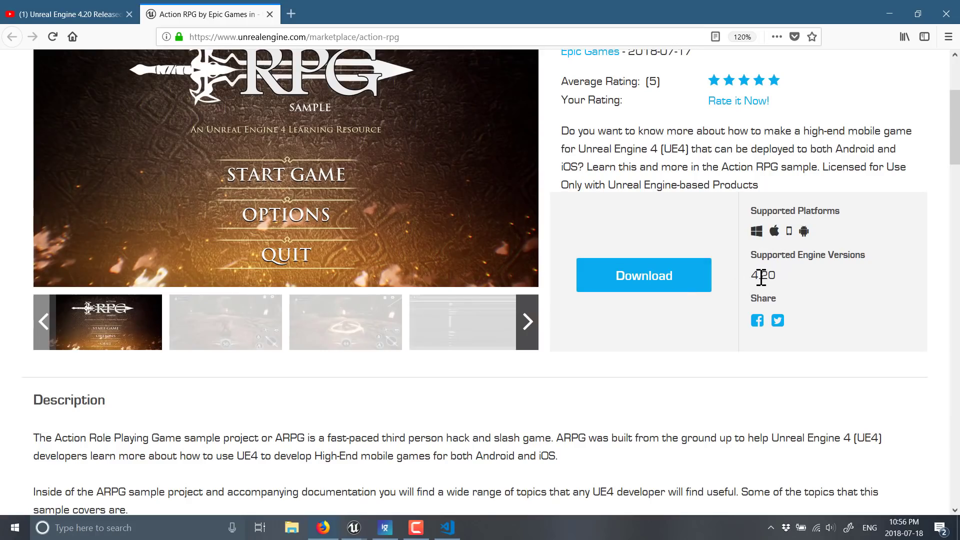
drag(753, 275, 777, 281)
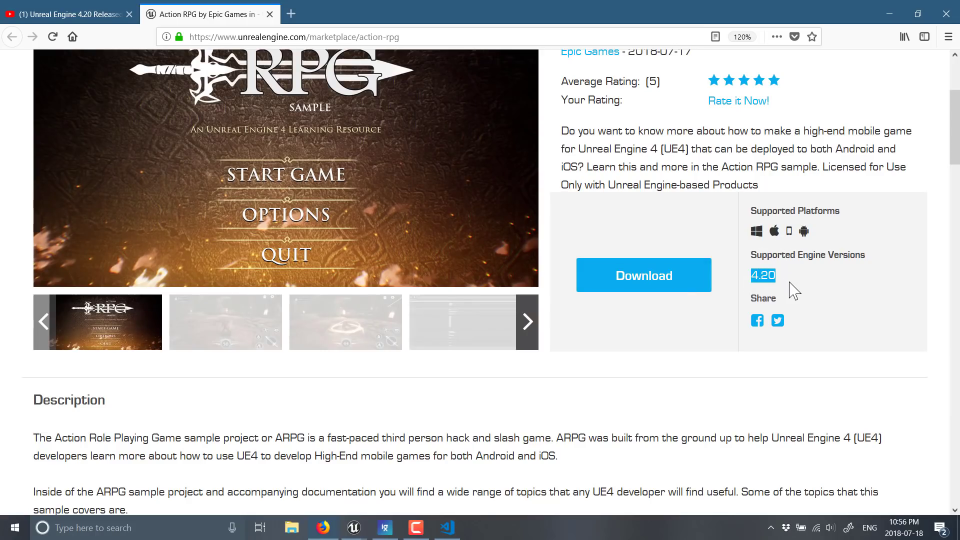